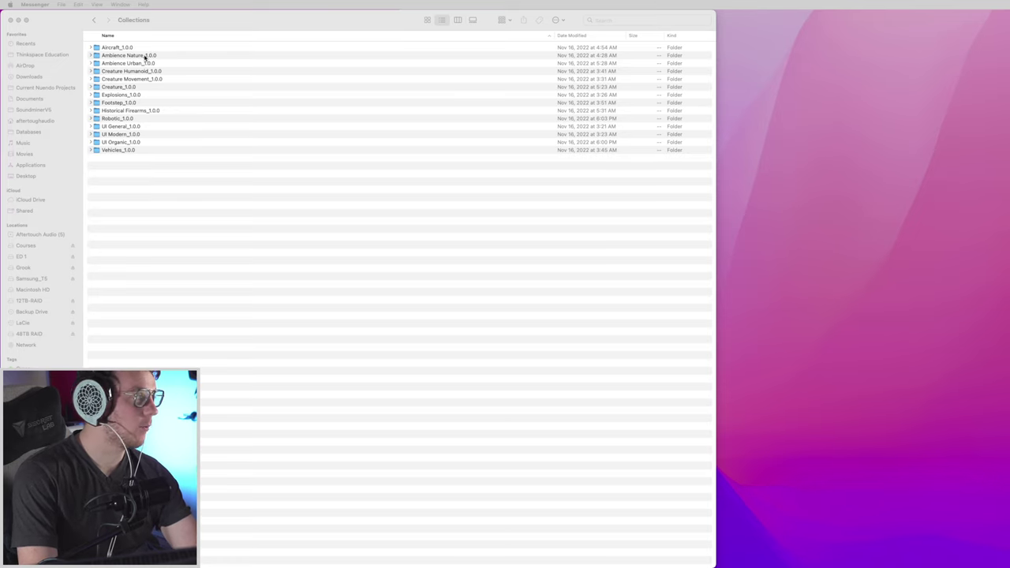
# - Switch to the Finder window listing the fifteen sound-category folders in Collections
pyautogui.press('super+Tab')
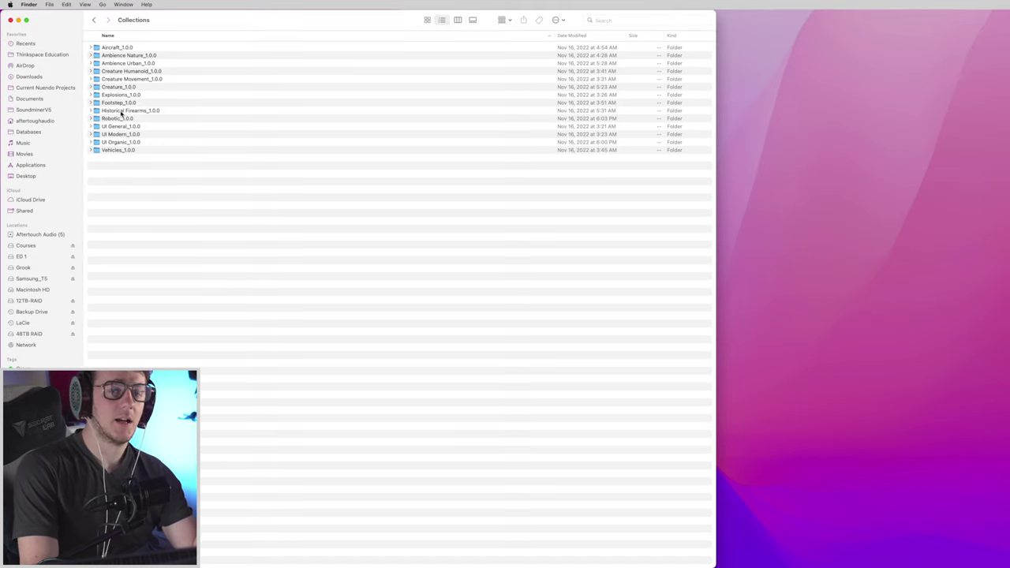
# - Expand Historical Firearms_1.0.0 and its SubProjects, browsing the Handling and Pistol Muzzleloader subfolders
pyautogui.click(118, 111)
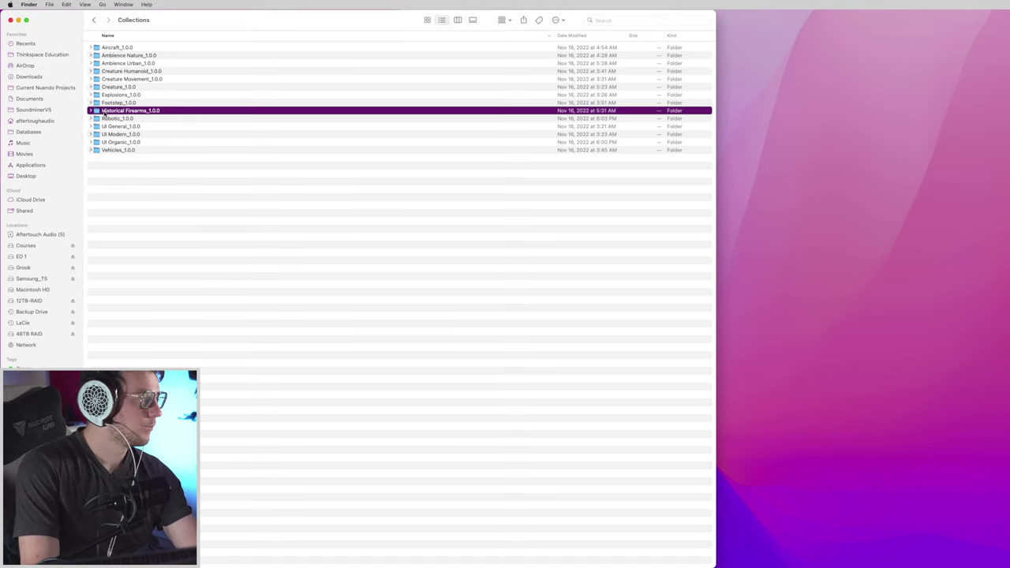
pyautogui.click(89, 111)
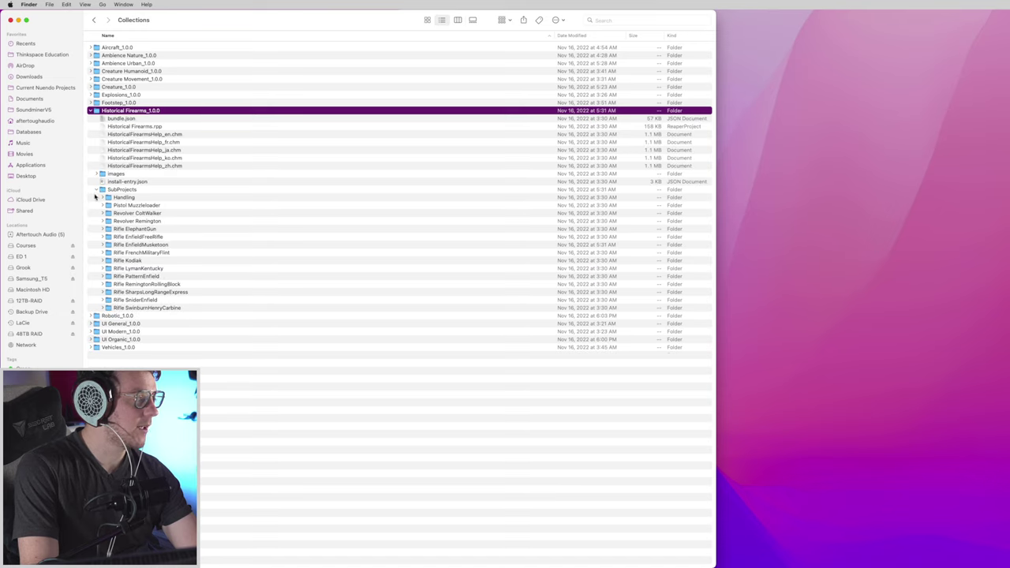
pyautogui.click(96, 190)
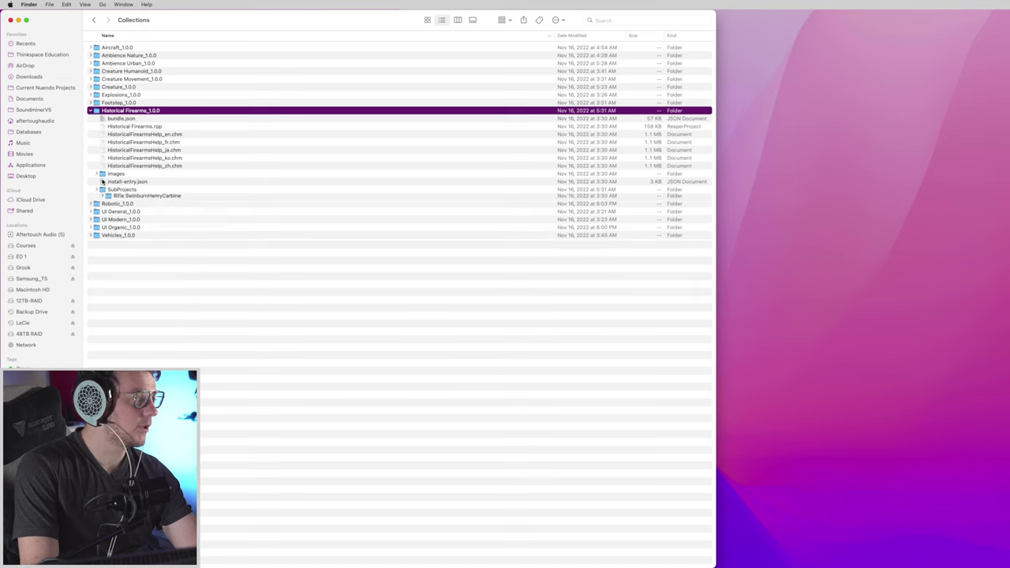
pyautogui.click(138, 127)
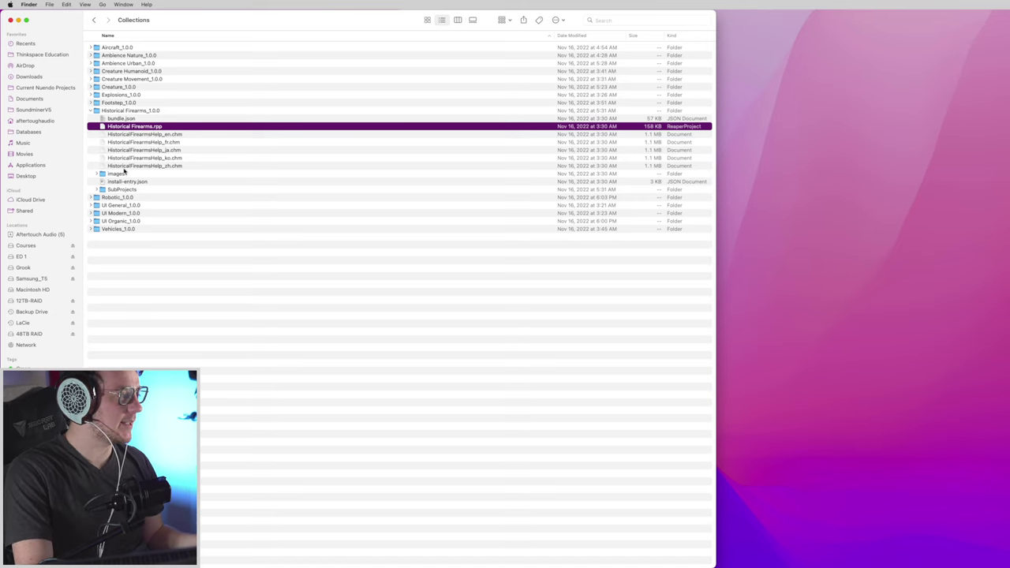
pyautogui.click(97, 190)
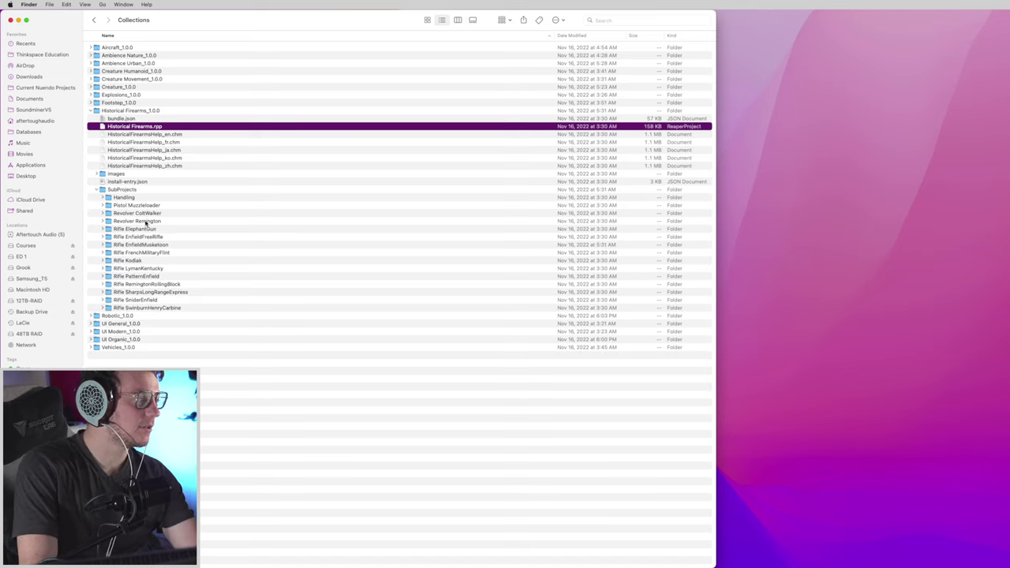
pyautogui.click(135, 198)
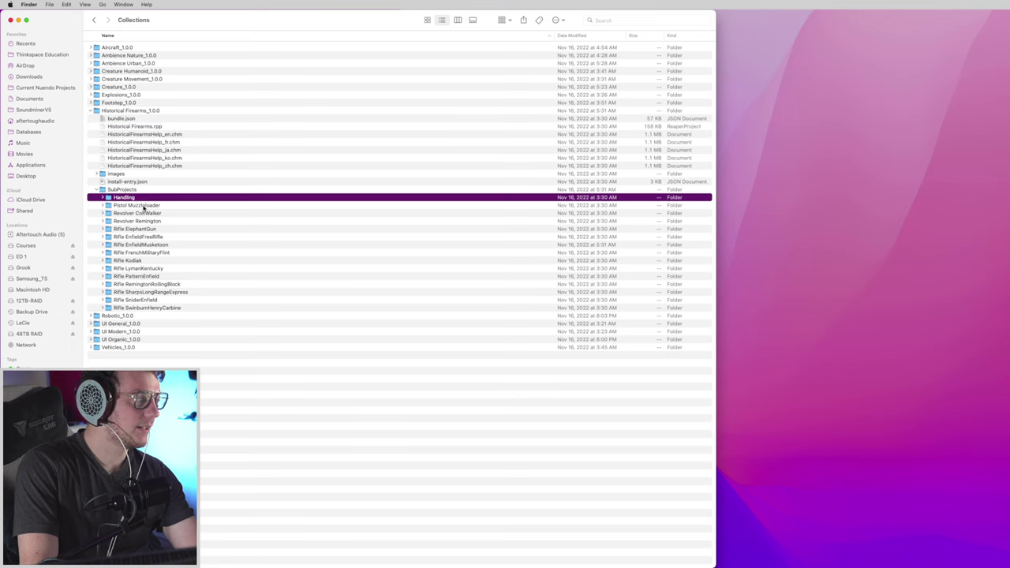
pyautogui.click(145, 206)
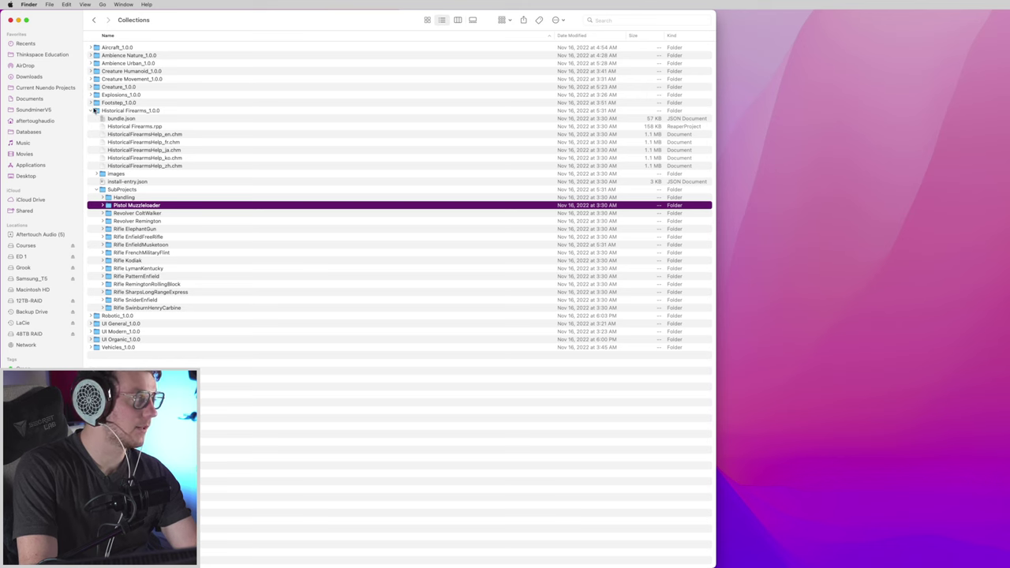
# - Compare with Footstep_1.0.0's SubProjects, then open Historical Firearms.rpp in REAPER
pyautogui.click(91, 103)
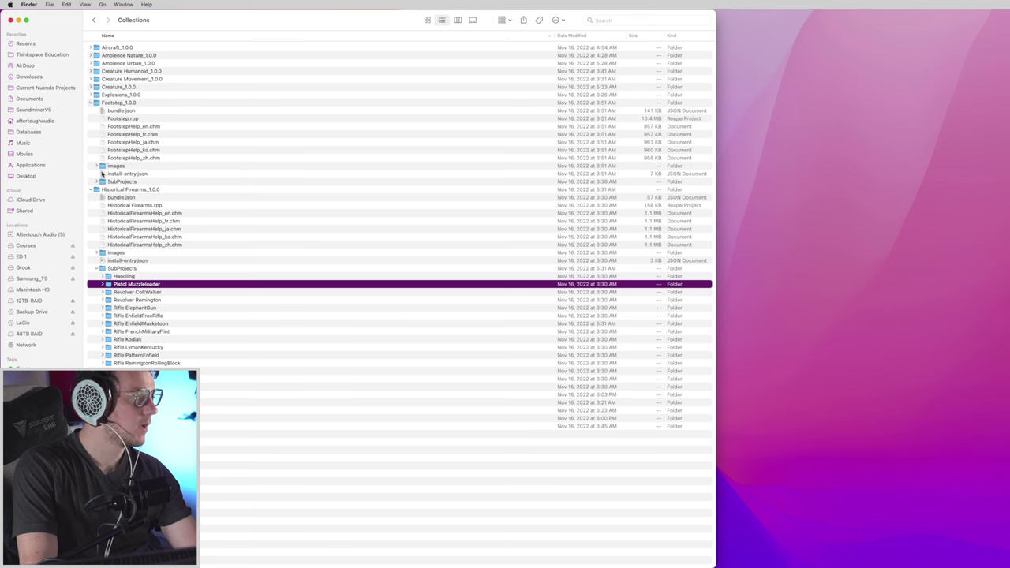
pyautogui.click(97, 183)
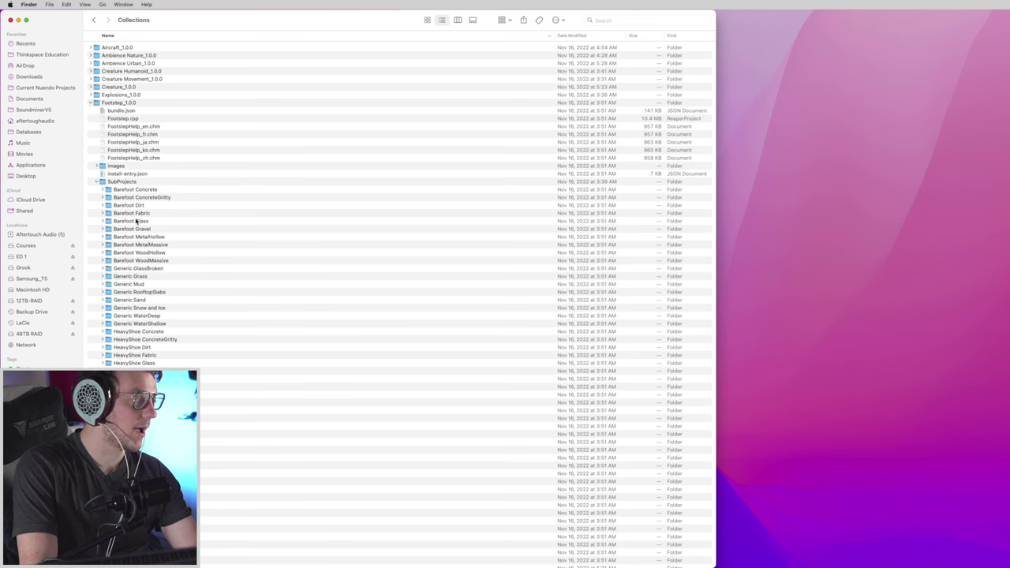
pyautogui.scroll(-5, 146, 251)
pyautogui.scroll(5, 146, 251)
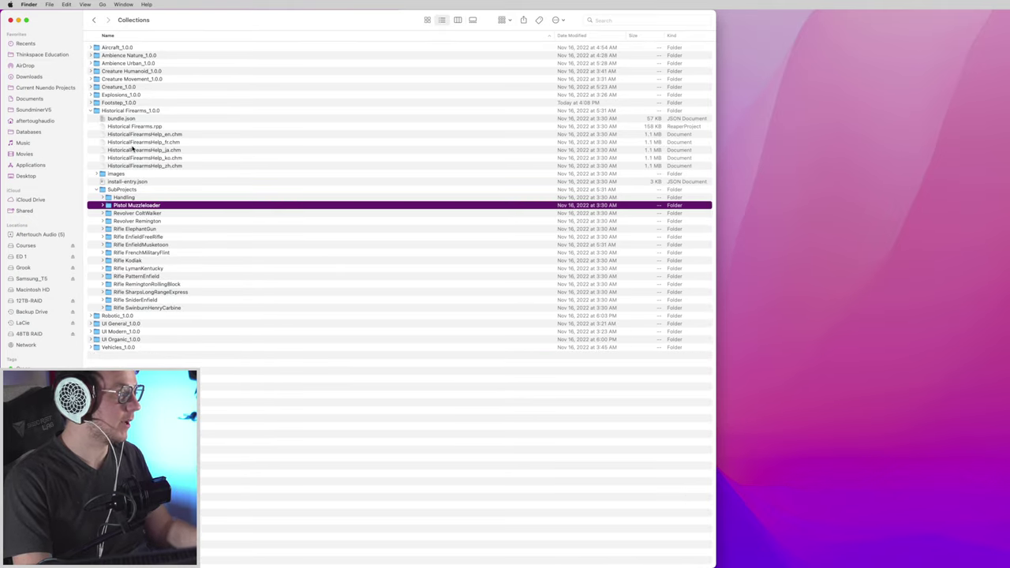
pyautogui.doubleClick(148, 128)
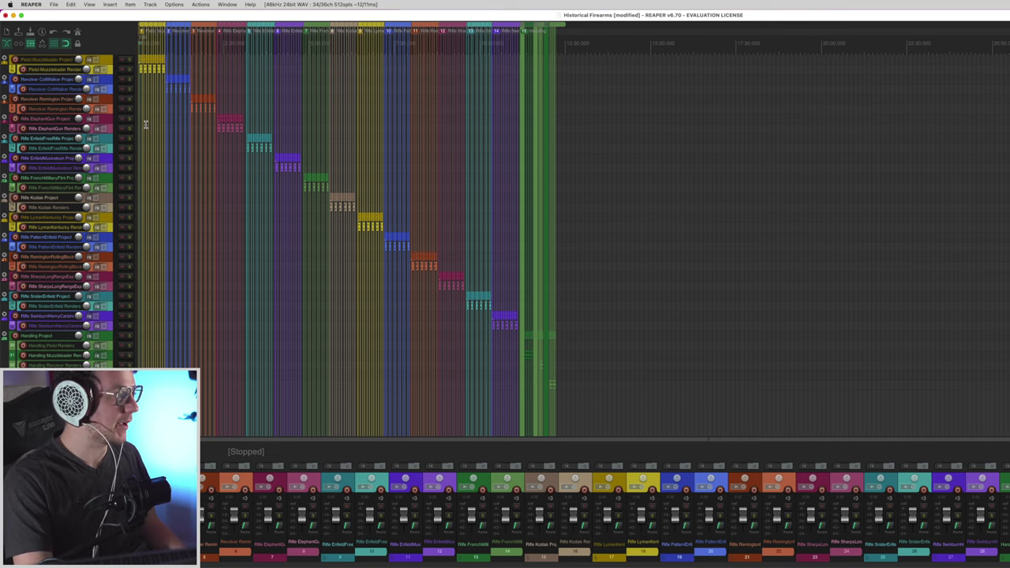
# - Zoom the Historical Firearms arrange view horizontally to spread out the weapon subproject items
pyautogui.scroll(5, 146, 124)
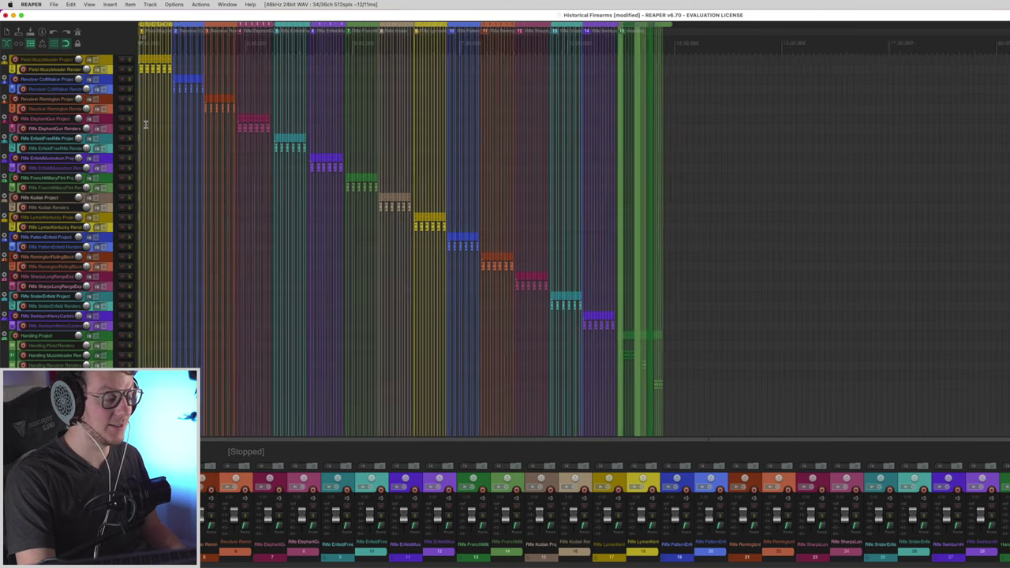
pyautogui.scroll(5, 146, 124)
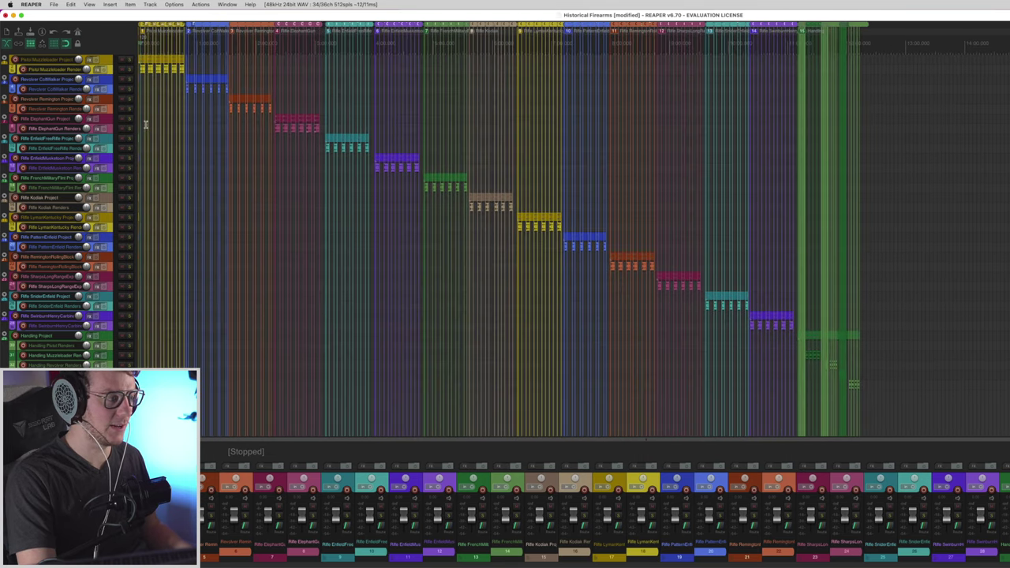
pyautogui.scroll(5, 146, 124)
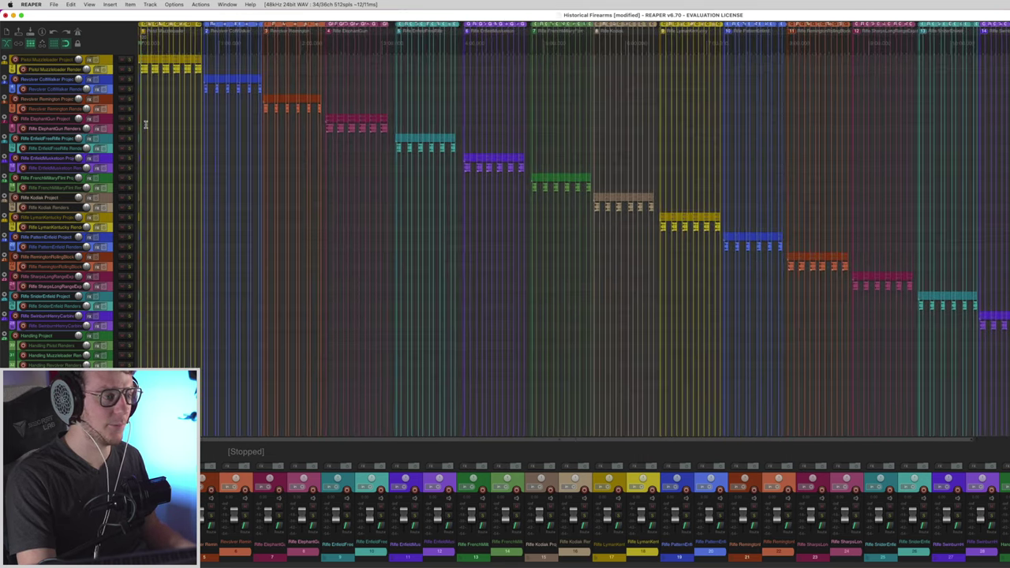
pyautogui.scroll(3, 145, 124)
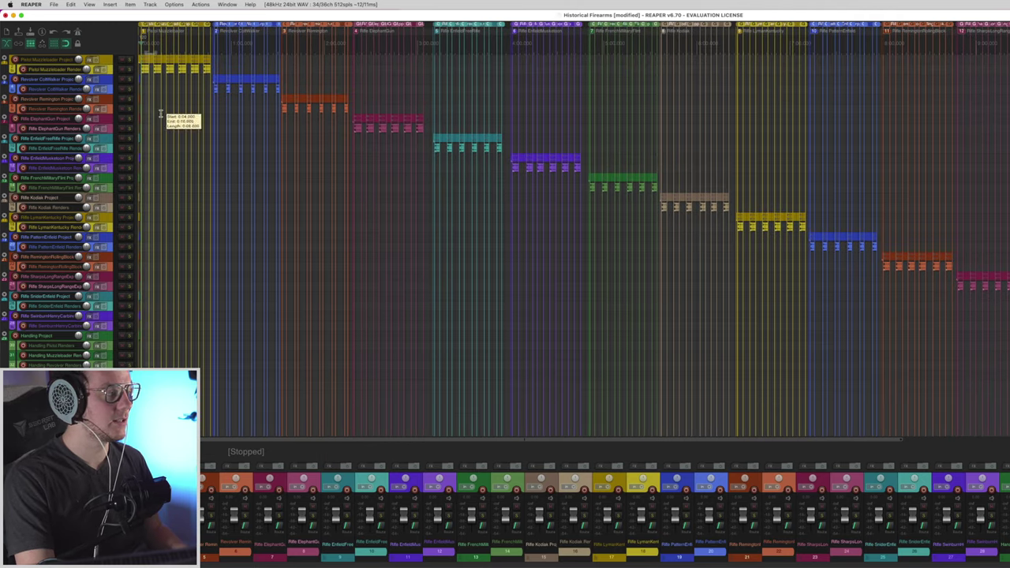
# - Mark a short time selection over the early items near the timeline start
pyautogui.moveTo(222, 121); pyautogui.dragTo(346, 140)
pyautogui.click(366, 158)
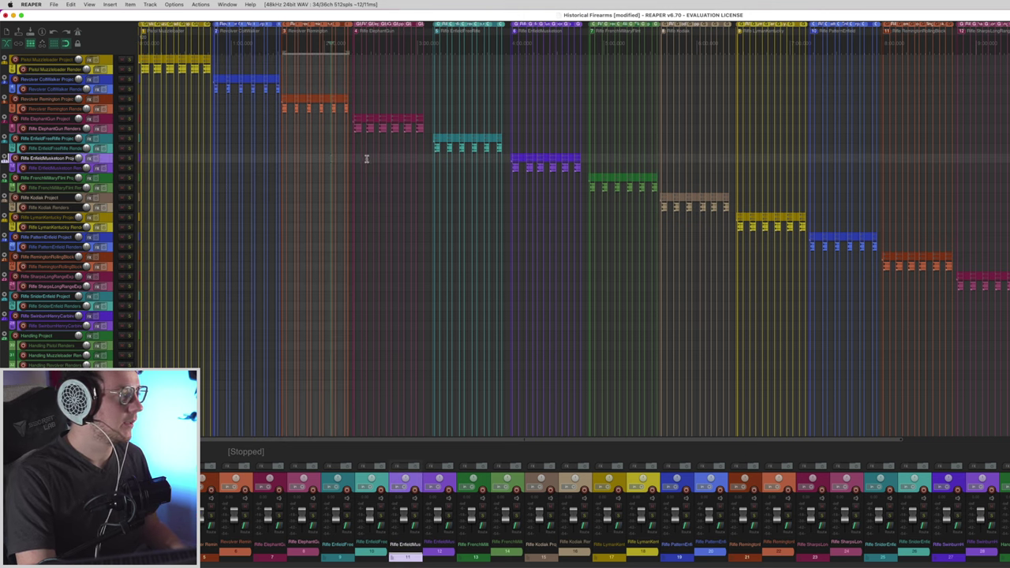
pyautogui.scroll(6, 367, 162)
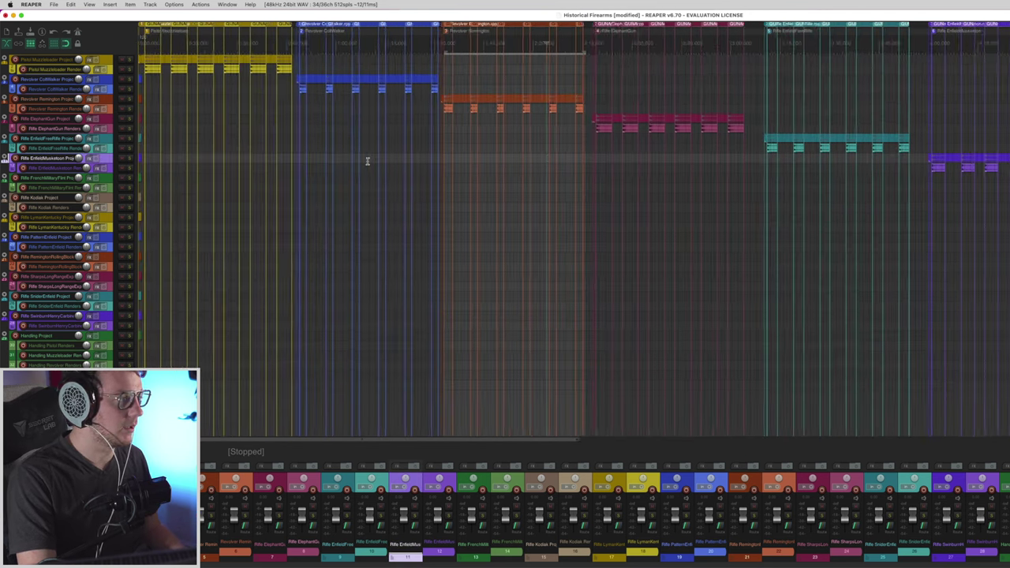
pyautogui.scroll(3, 367, 161)
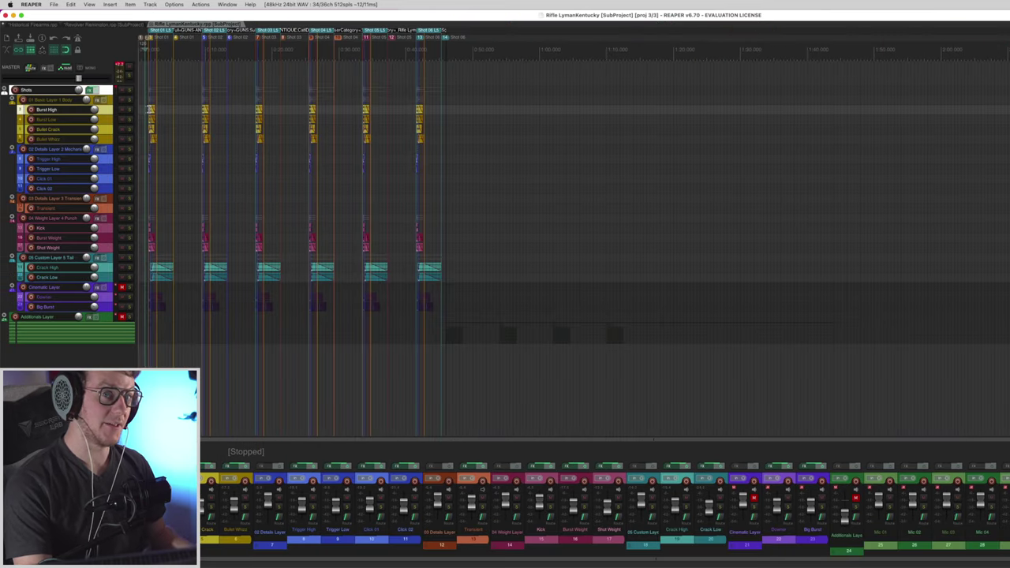
# - Zoom in on Shot 01 in Rifle LymanKentucky and play it from just before the shot
pyautogui.scroll(8, 144, 110)
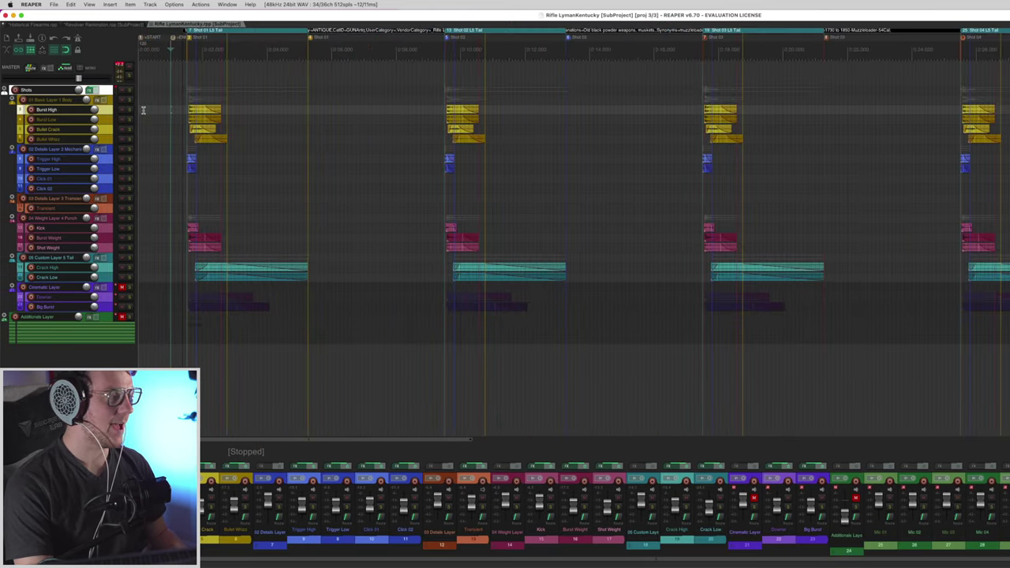
pyautogui.scroll(8, 143, 109)
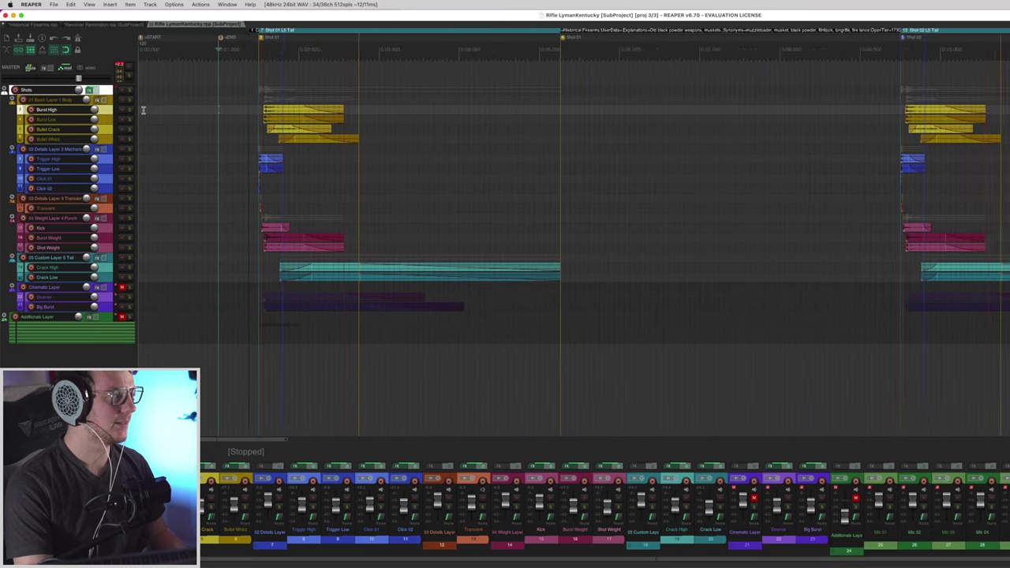
pyautogui.scroll(6, 142, 110)
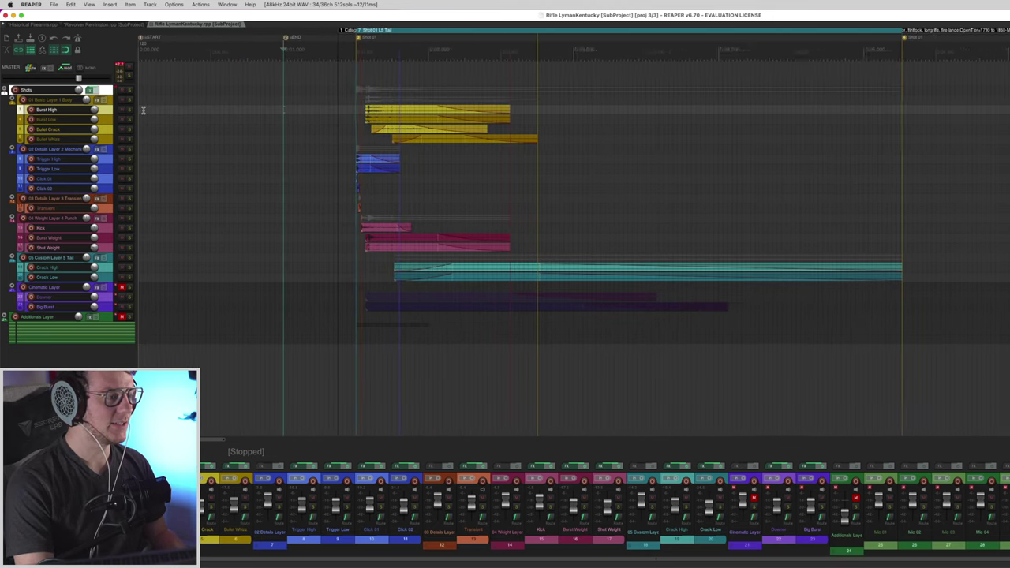
pyautogui.scroll(2, 143, 109)
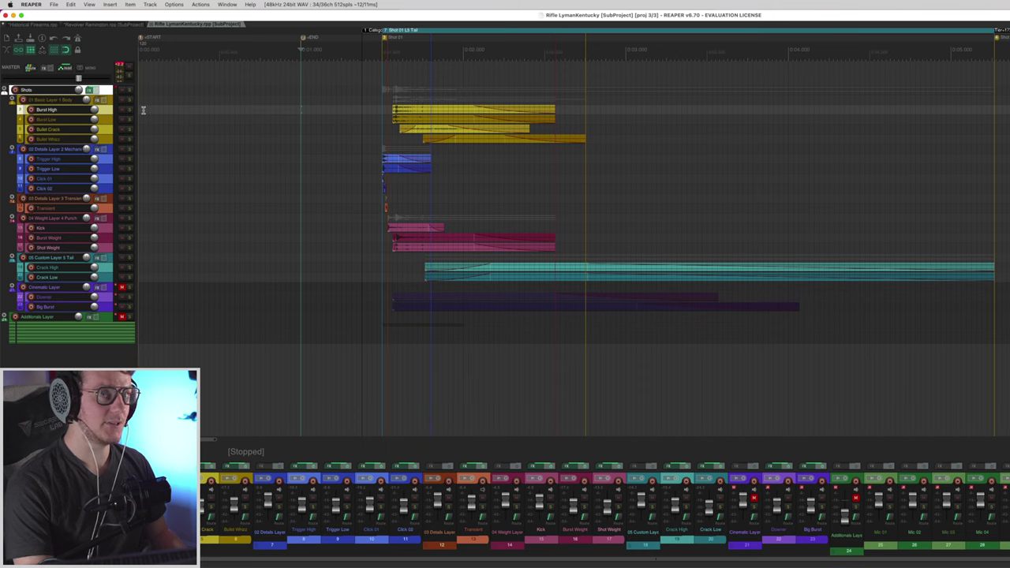
pyautogui.scroll(2, 143, 110)
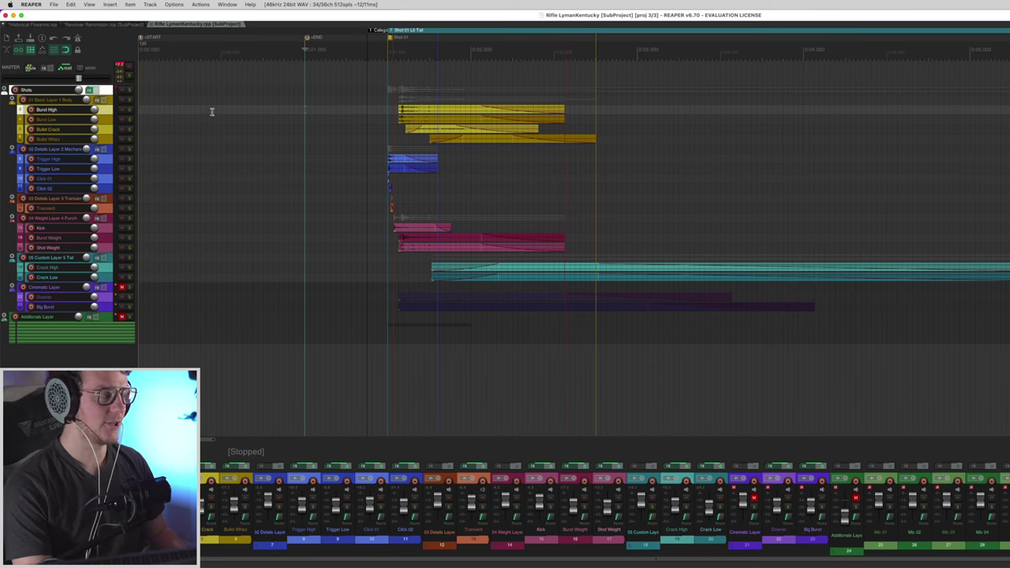
pyautogui.click(340, 112)
pyautogui.press('space')
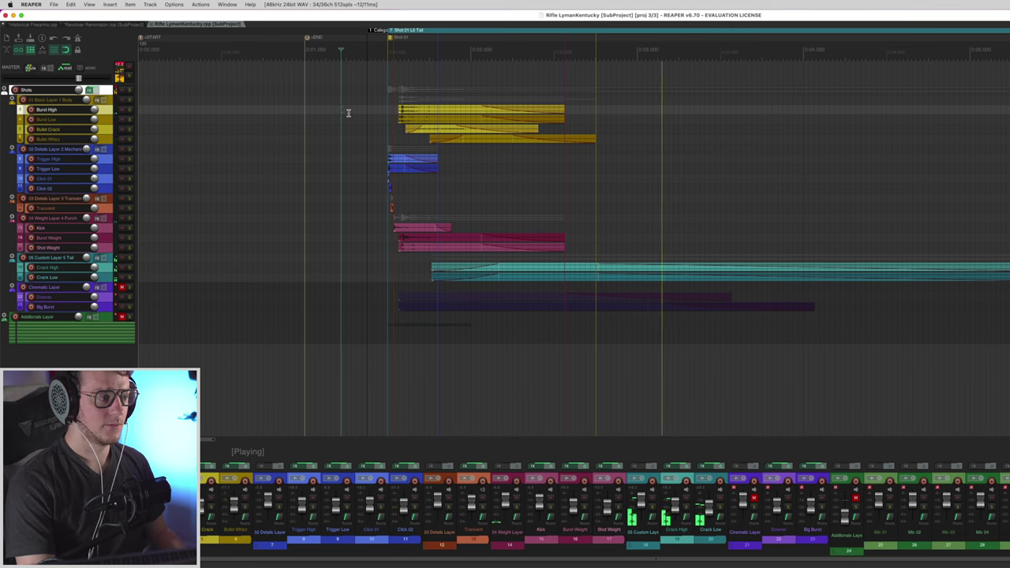
pyautogui.press('space')
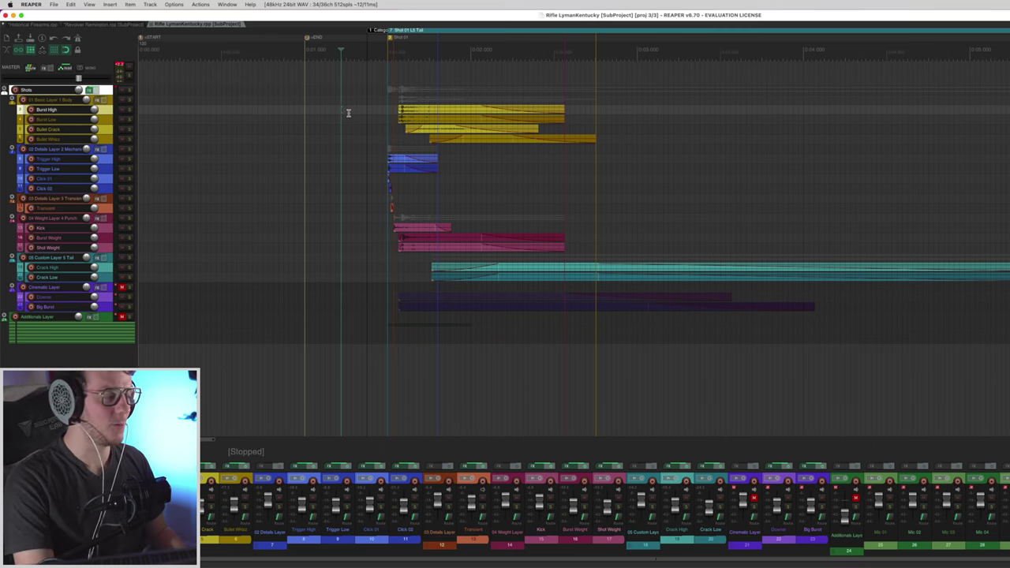
# - Solo the Burst High through Bullet Whizz tracks and play the shot through them
pyautogui.keyDown('shift'); pyautogui.click(107, 138); pyautogui.keyUp('shift')
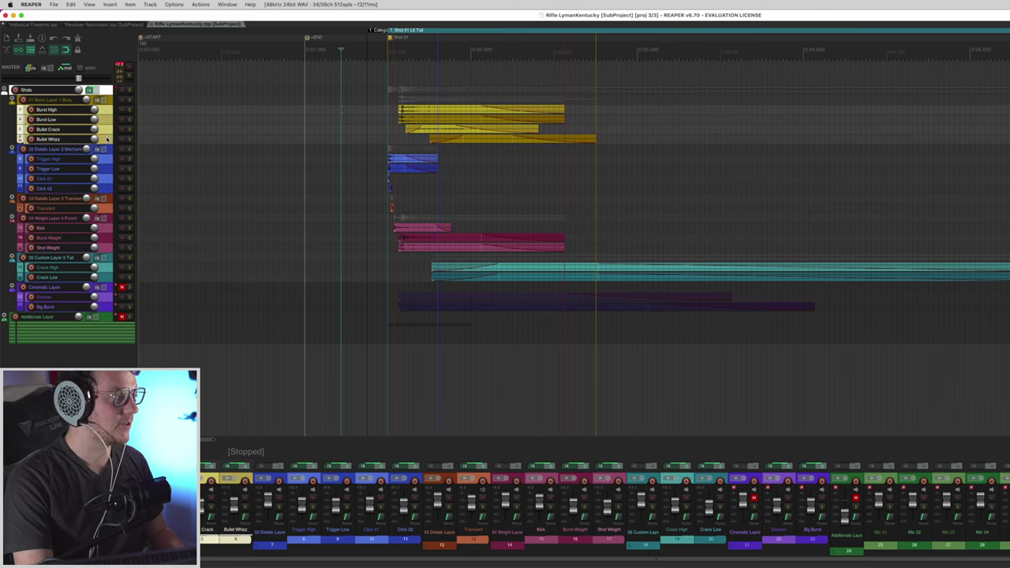
pyautogui.click(130, 110)
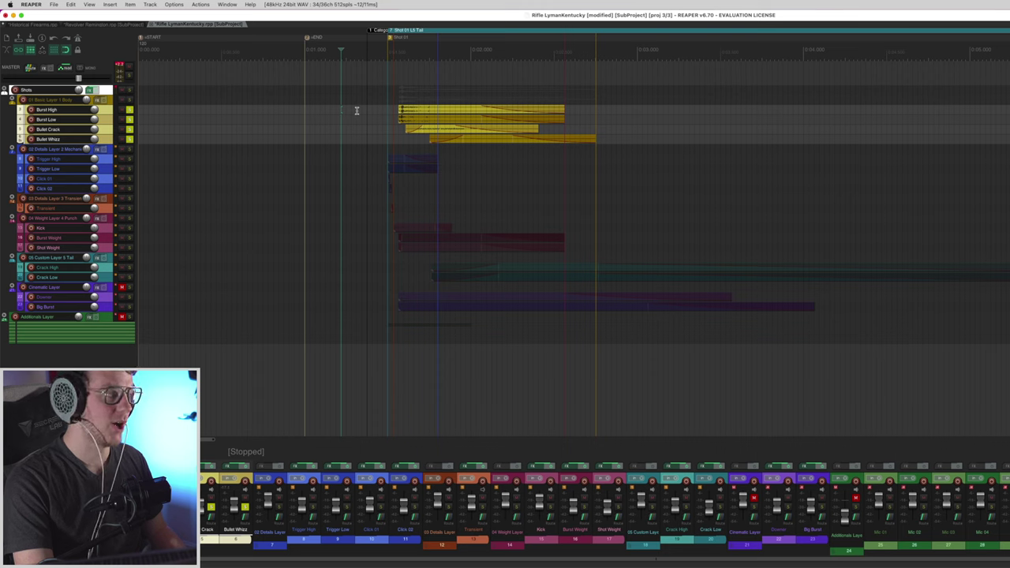
pyautogui.click(357, 111)
pyautogui.press('space')
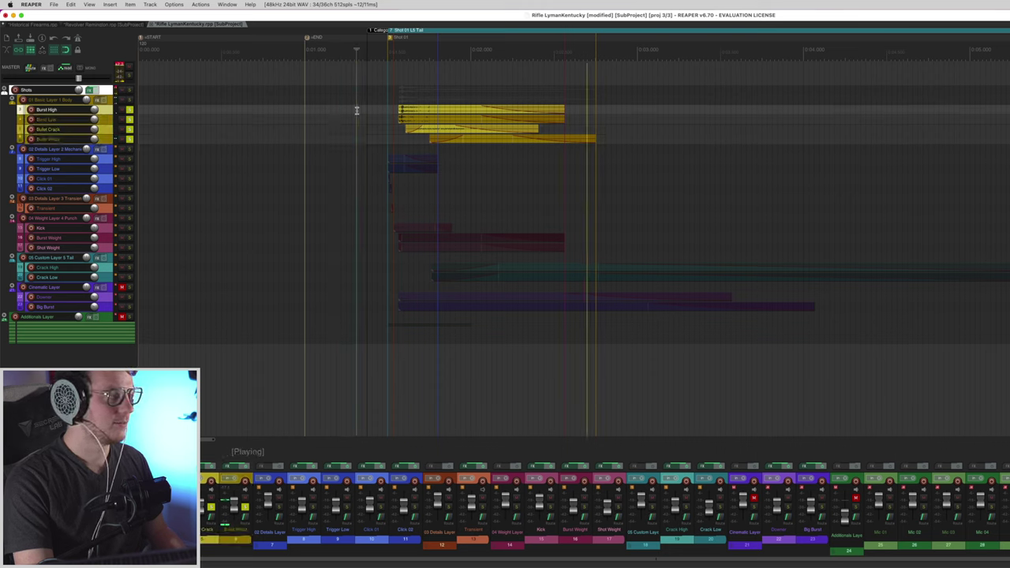
pyautogui.press('space')
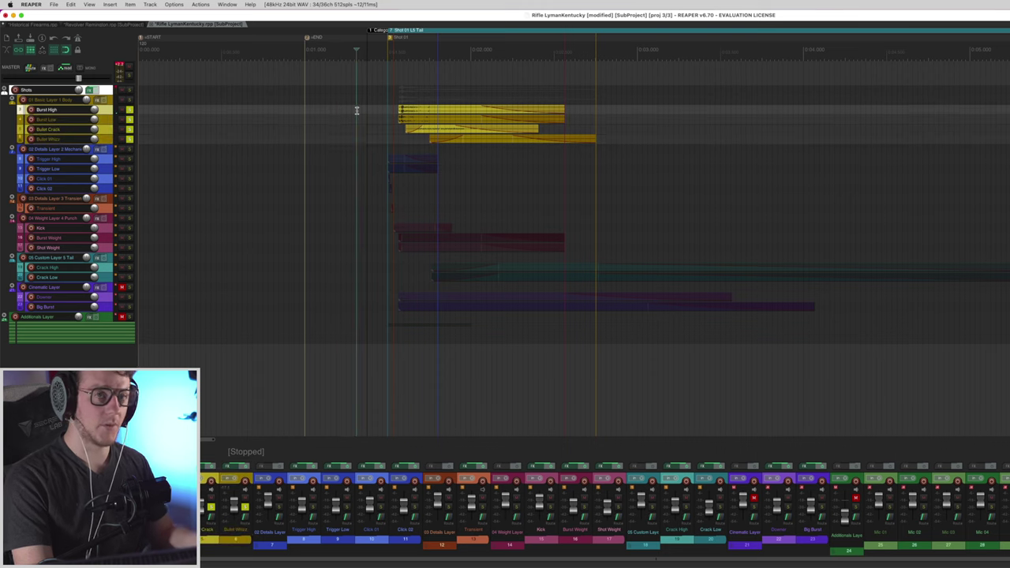
# - Mute the Bullet Whizz, Bullet Crack and Burst Low layers
pyautogui.click(130, 139)
pyautogui.click(130, 129)
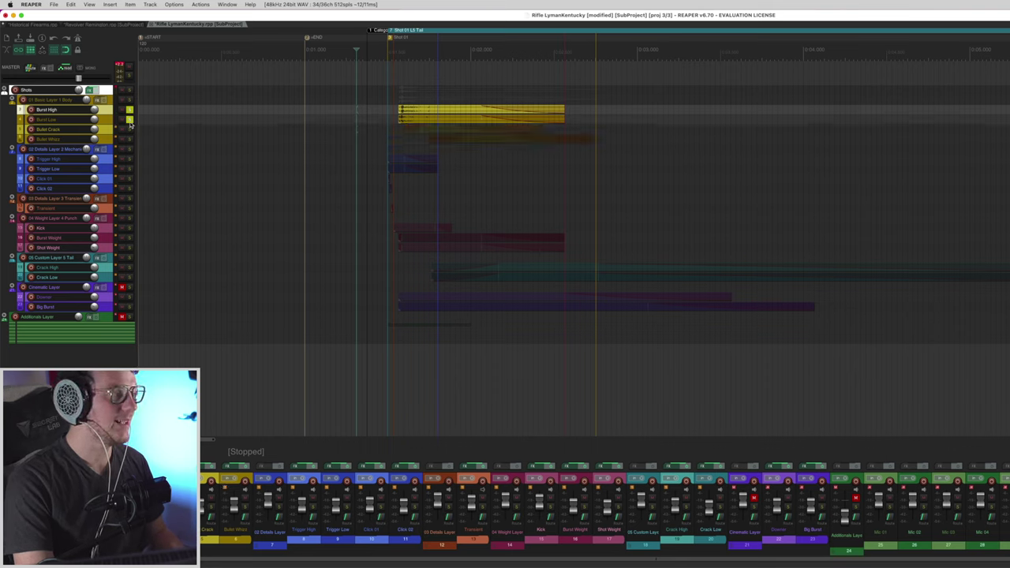
pyautogui.click(130, 120)
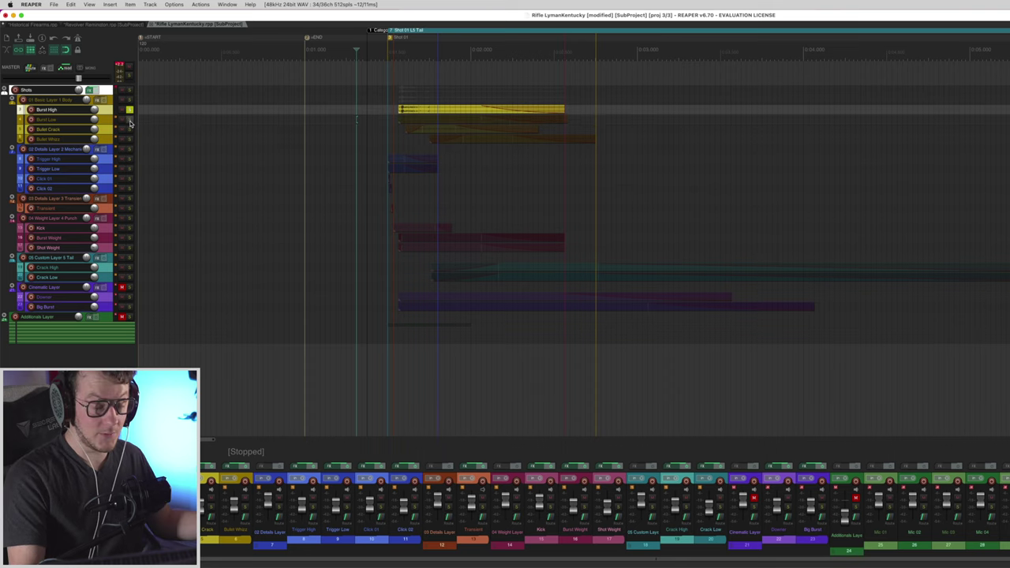
# - Make the Burst High track taller and open its Enrage effect
pyautogui.click(345, 118)
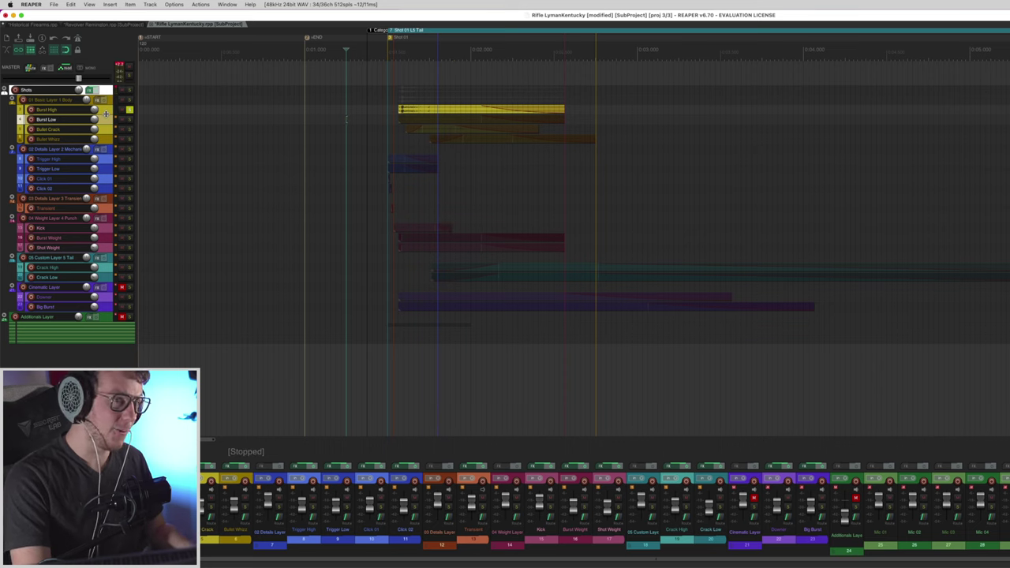
pyautogui.moveTo(105, 114); pyautogui.dragTo(108, 134)
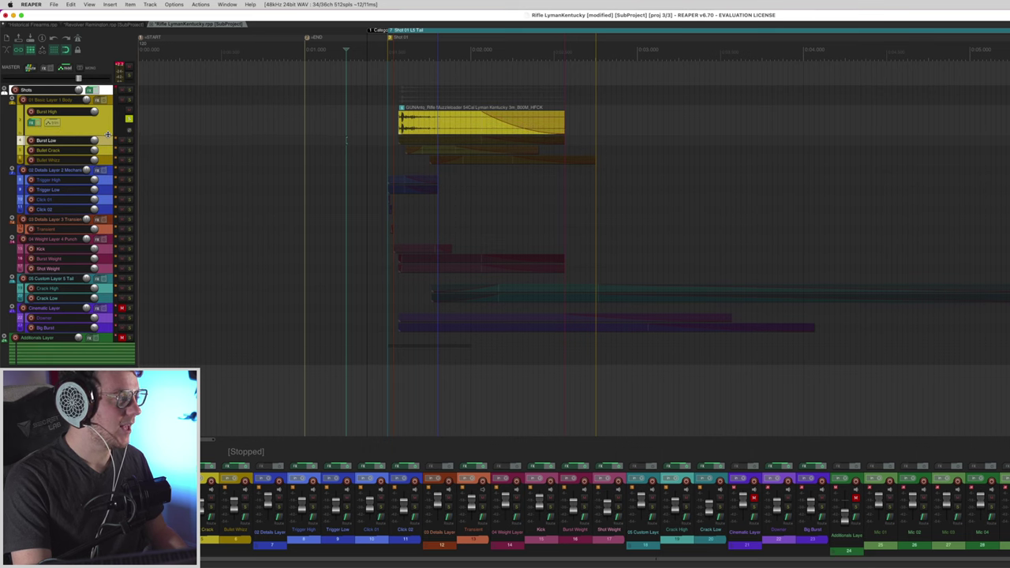
pyautogui.click(32, 123)
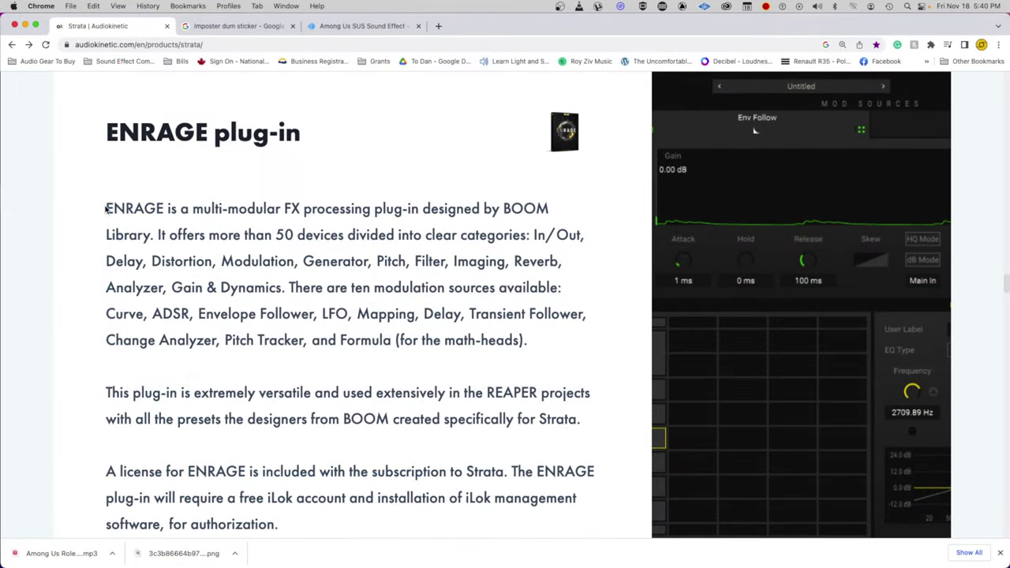
# - Highlight the ENRAGE description and the Strata subscription licence sentence, then lower the Enrage window
pyautogui.moveTo(107, 204); pyautogui.dragTo(546, 365)
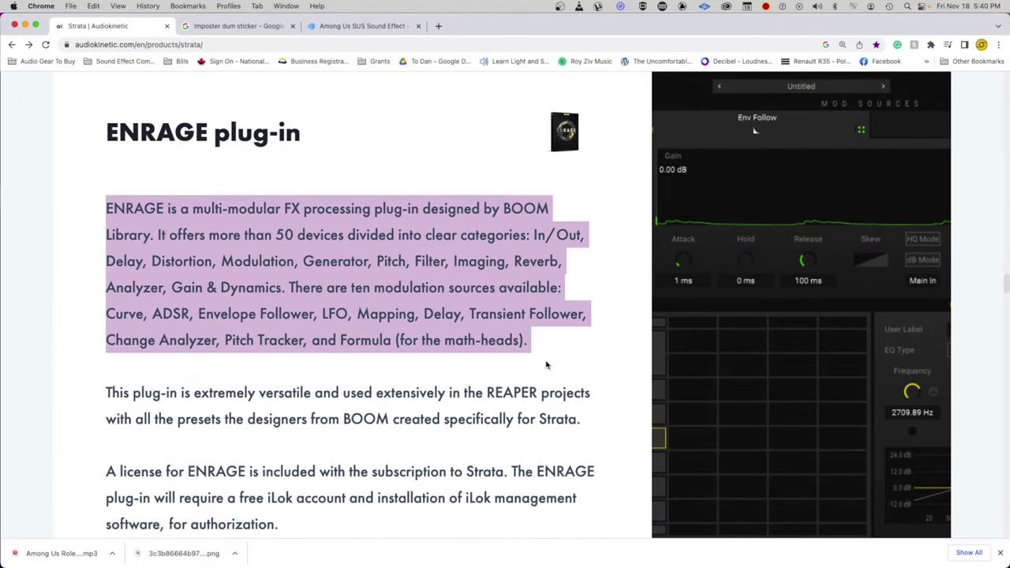
pyautogui.moveTo(107, 472); pyautogui.dragTo(505, 474)
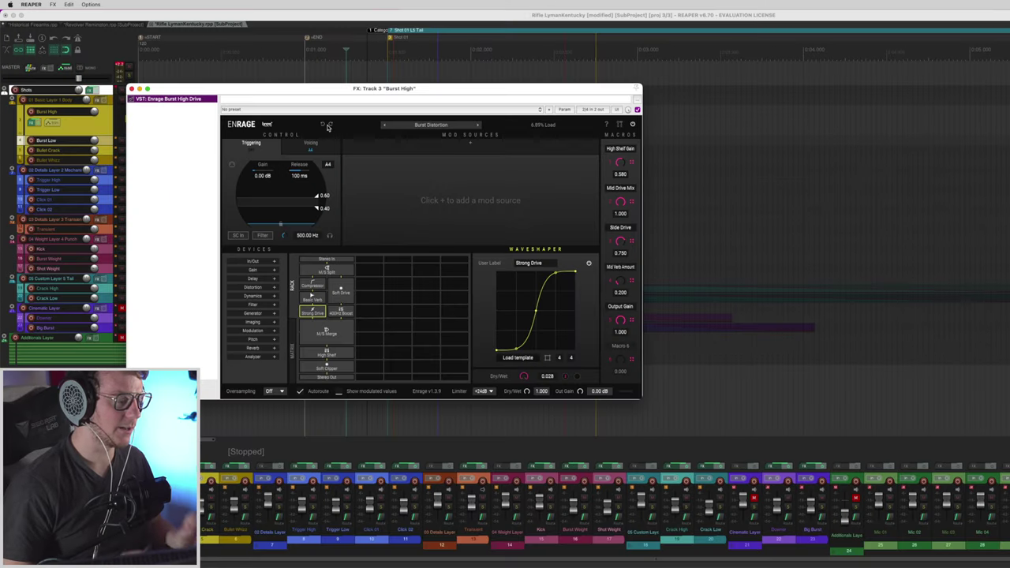
pyautogui.moveTo(493, 90); pyautogui.dragTo(535, 150)
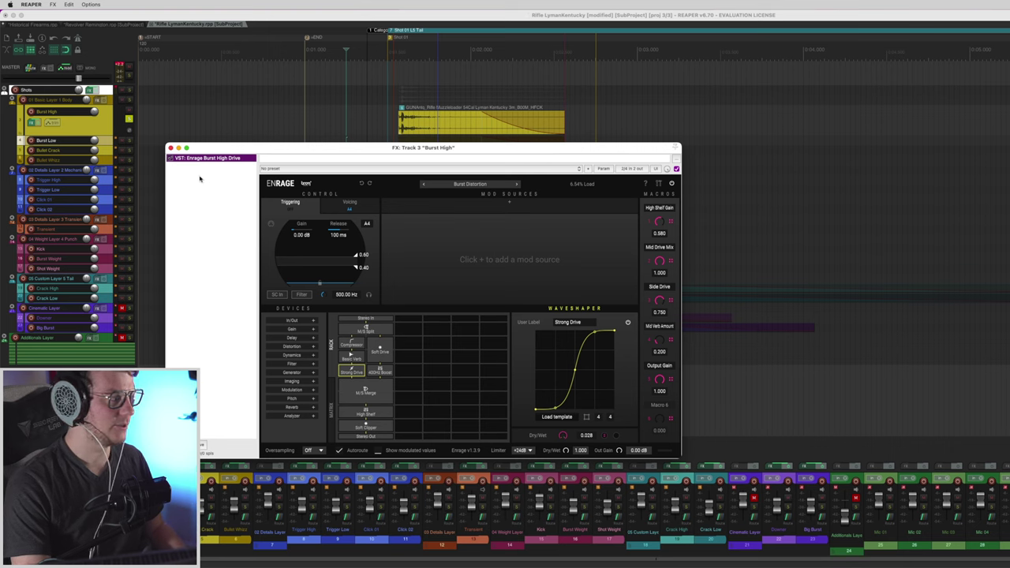
# - Play the Burst High shot through Enrage and move its effect window back up
pyautogui.press('space')
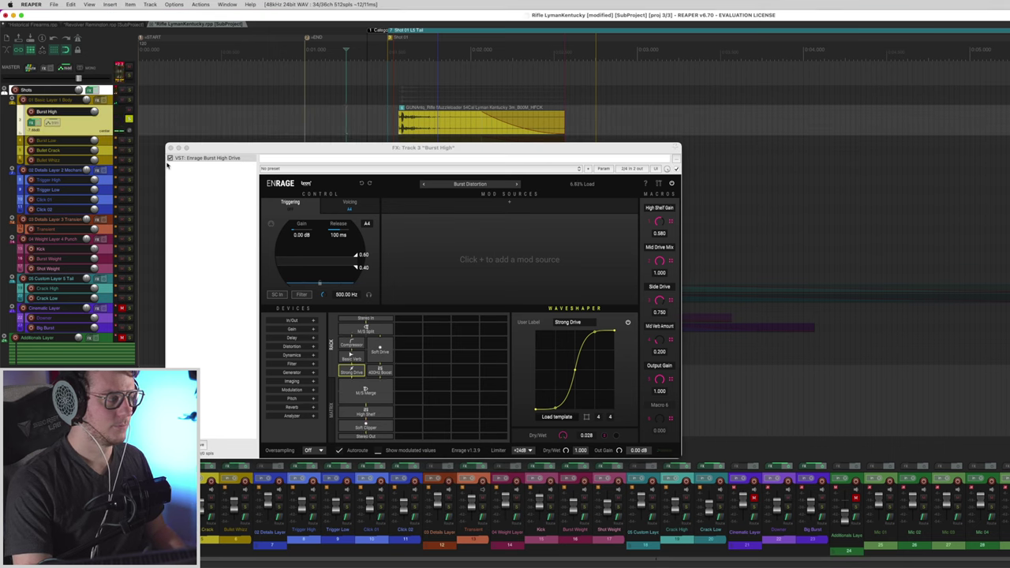
pyautogui.click(171, 159)
pyautogui.click(337, 115)
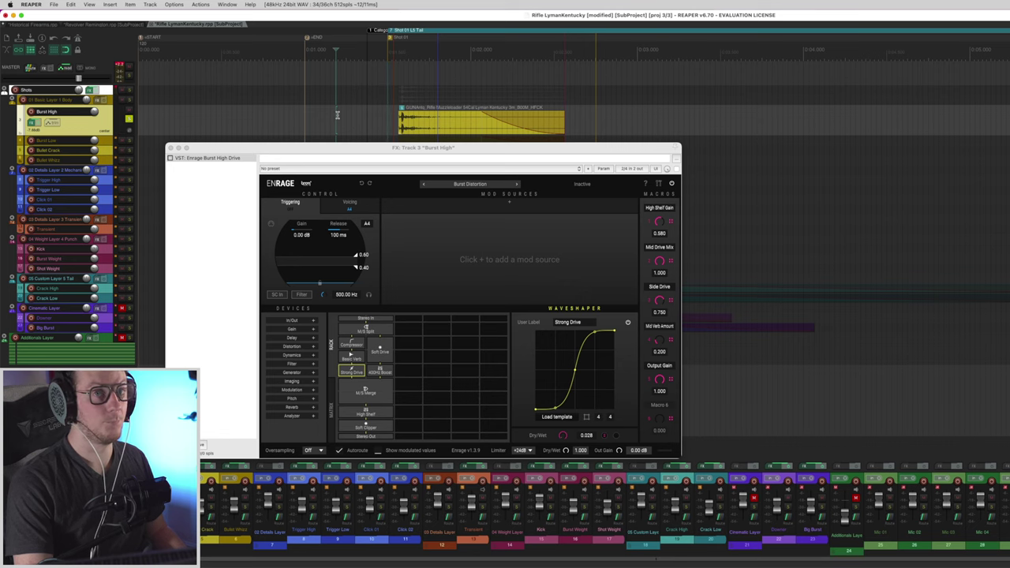
pyautogui.moveTo(244, 149); pyautogui.dragTo(250, 63)
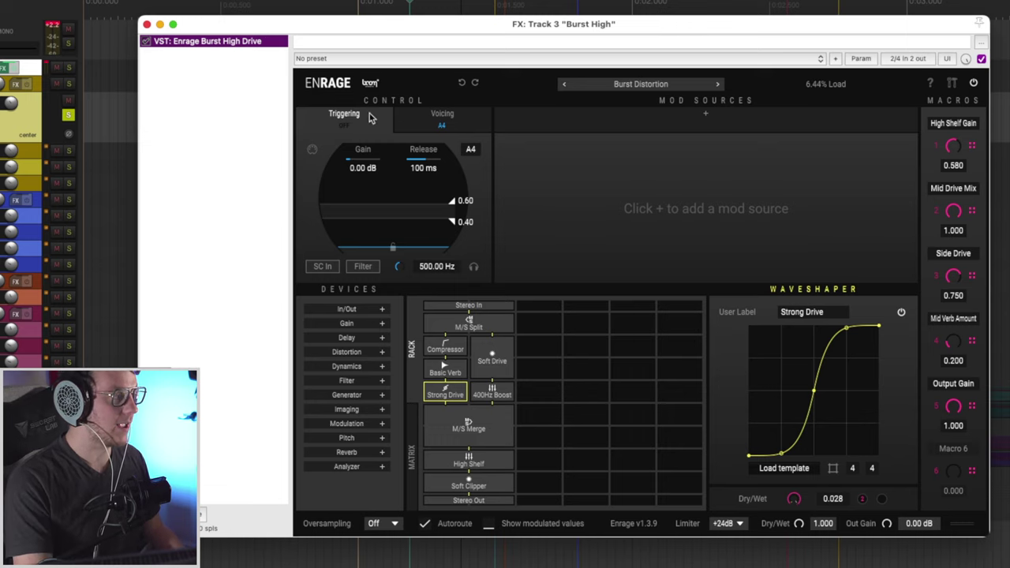
pyautogui.click(425, 127)
pyautogui.click(382, 126)
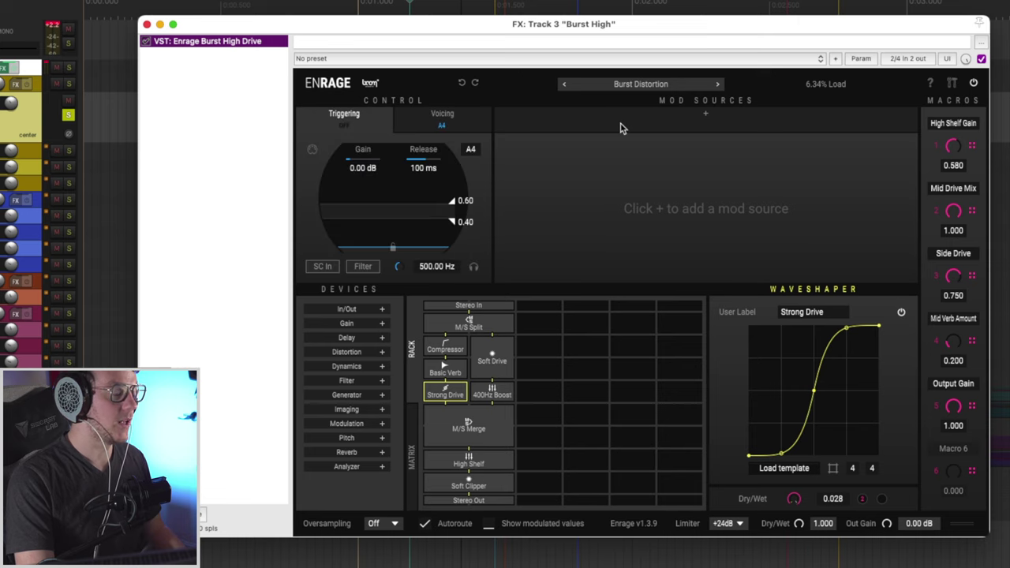
pyautogui.click(665, 126)
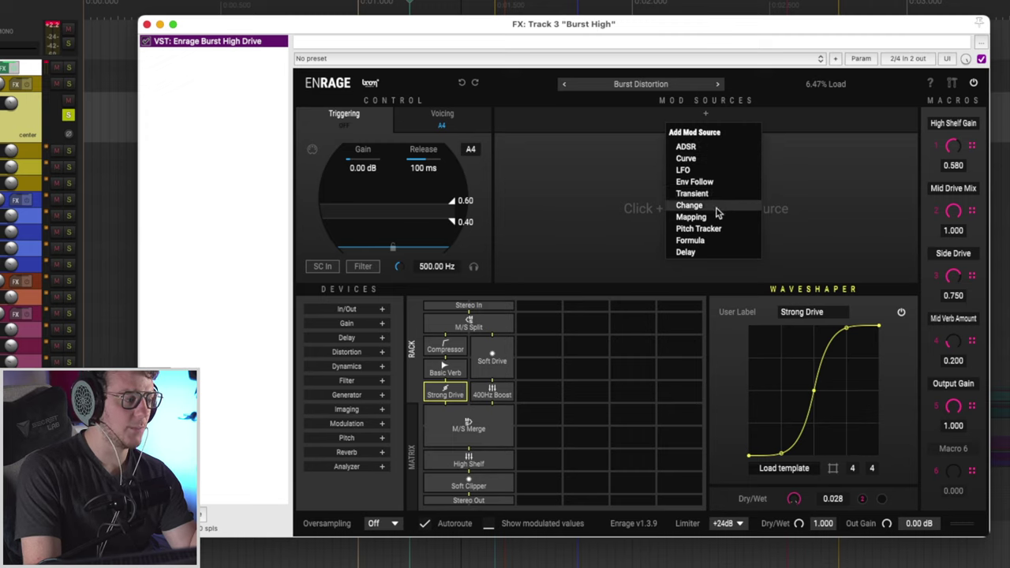
pyautogui.click(856, 229)
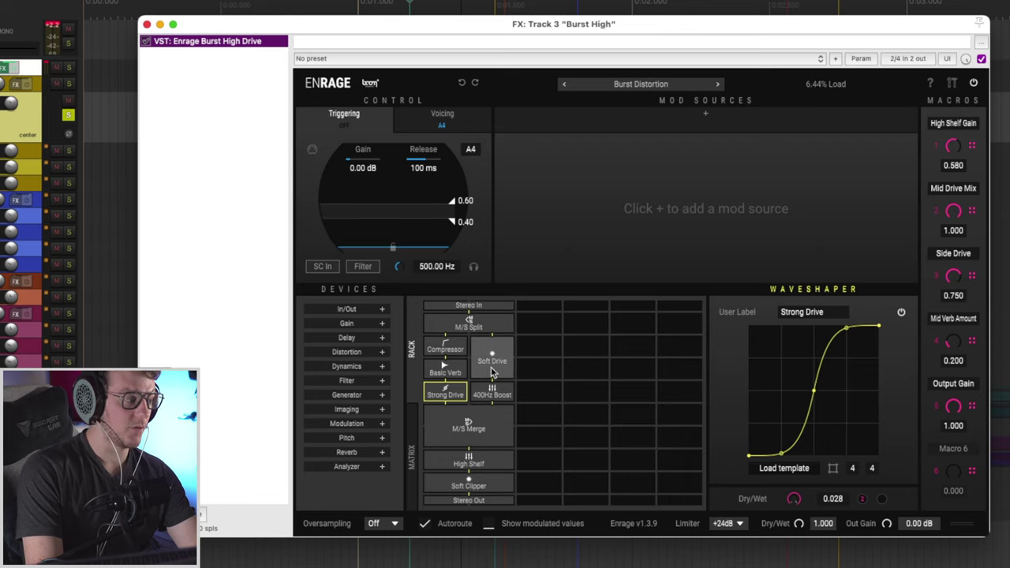
pyautogui.click(493, 366)
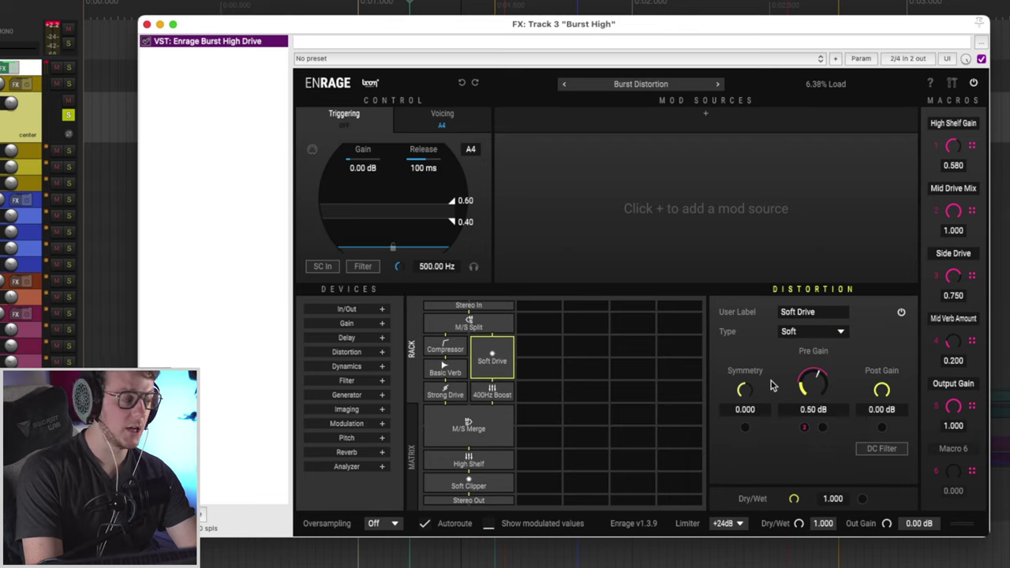
# - Expand the Reverb, Pitch, Modulation, Imaging, Filter and Dynamics device categories
pyautogui.click(358, 455)
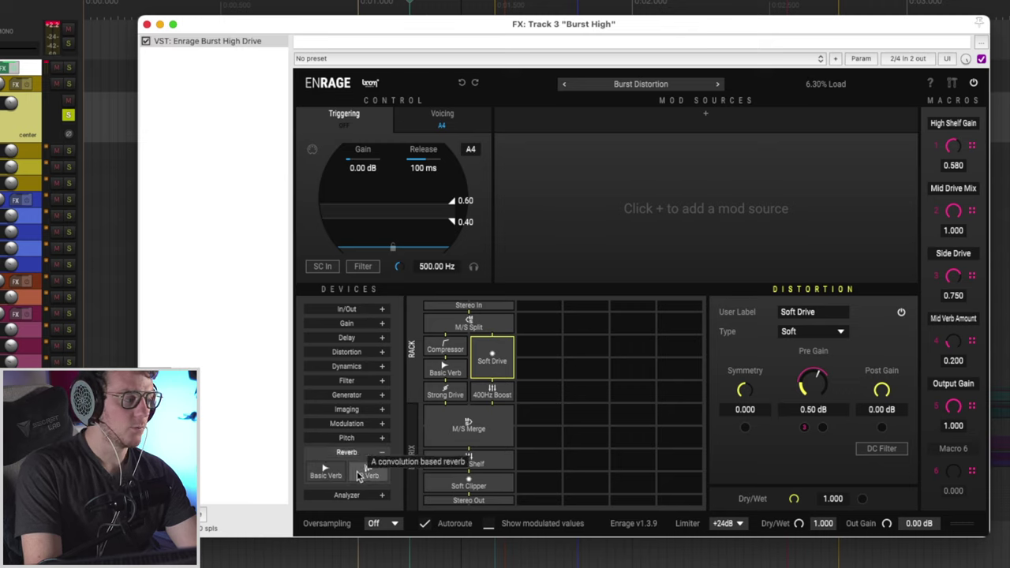
pyautogui.click(361, 439)
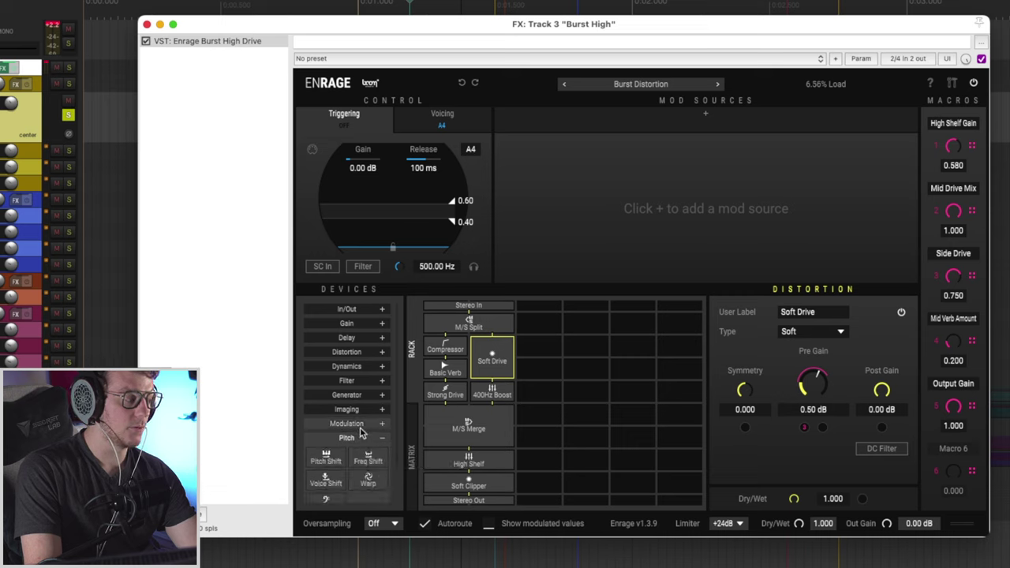
pyautogui.click(361, 424)
pyautogui.click(361, 410)
pyautogui.click(361, 383)
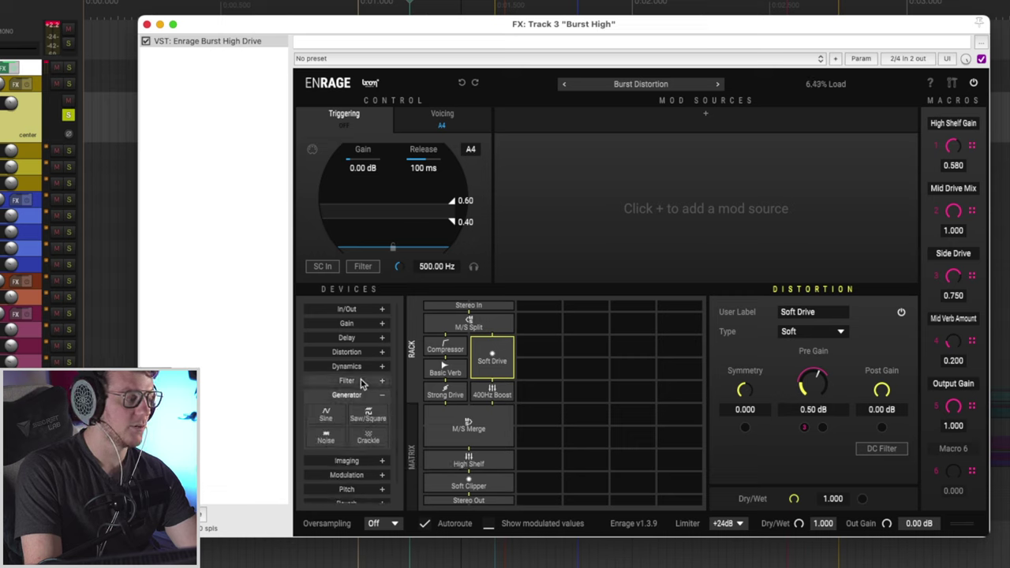
pyautogui.click(363, 366)
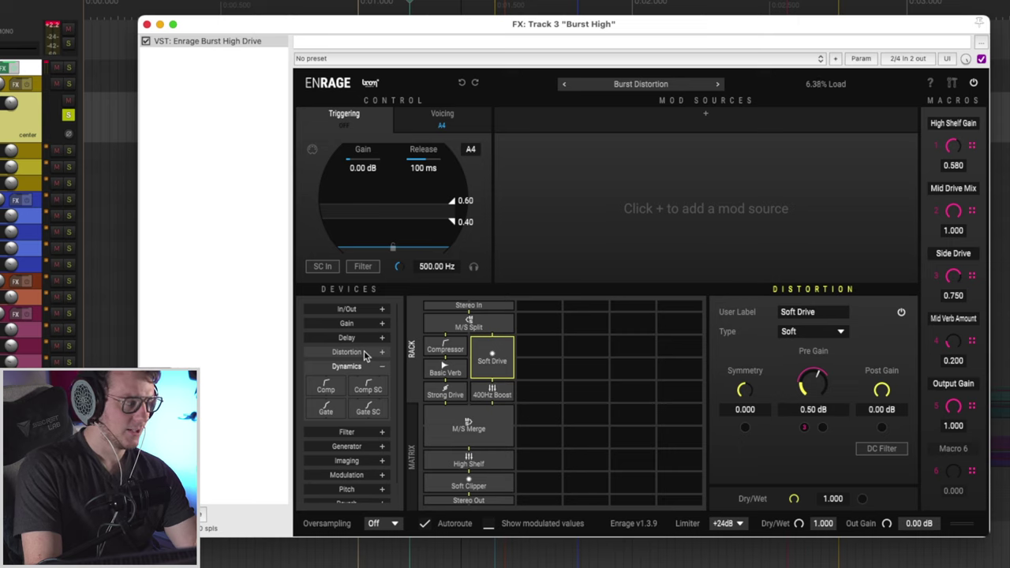
# - Expand the Distortion, Delay, Gain, In/Out and Analyzer categories, then show the macro matrix
pyautogui.click(365, 352)
pyautogui.click(365, 338)
pyautogui.click(364, 324)
pyautogui.click(361, 310)
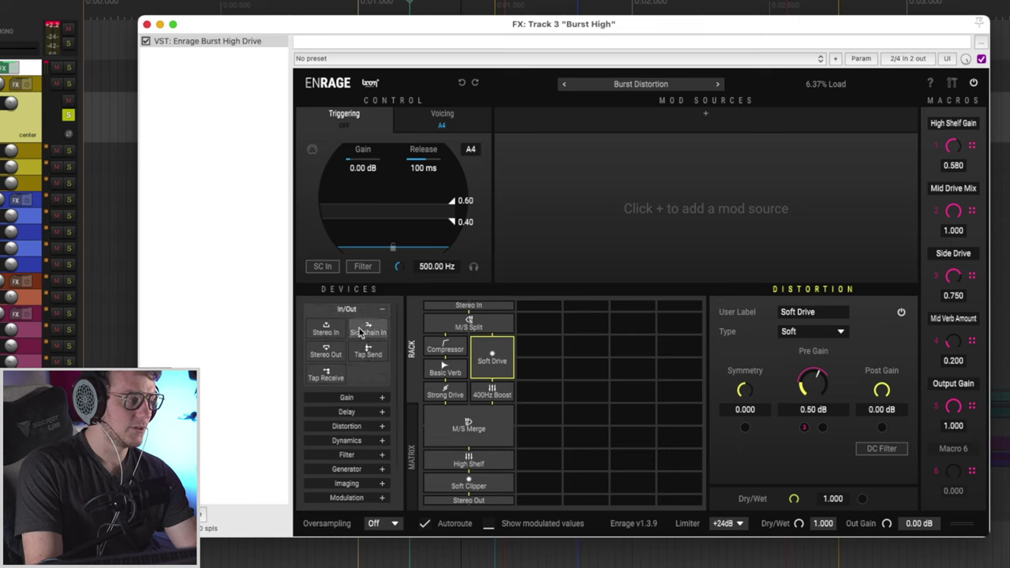
pyautogui.scroll(-2, 361, 350)
pyautogui.click(345, 495)
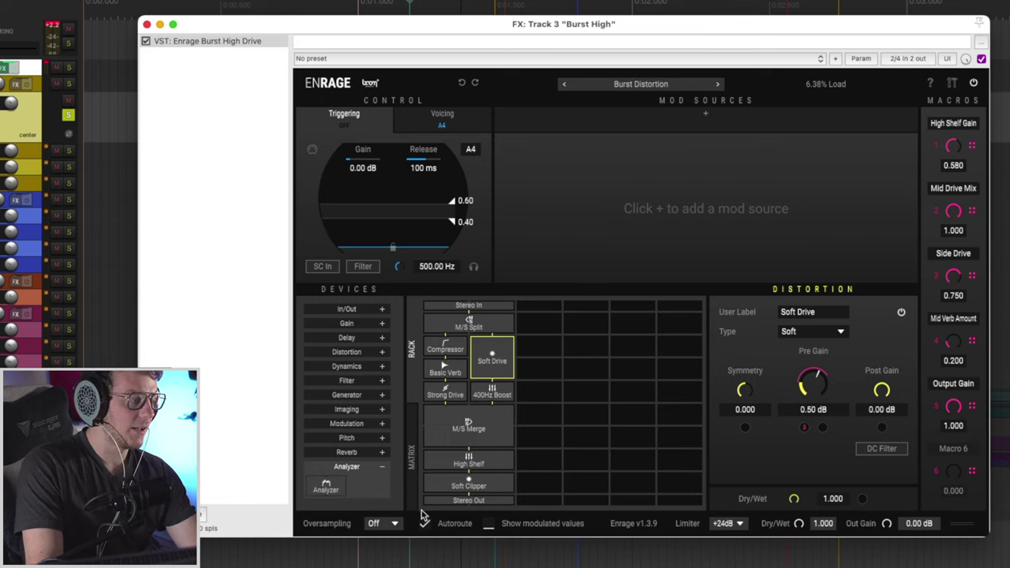
pyautogui.click(413, 483)
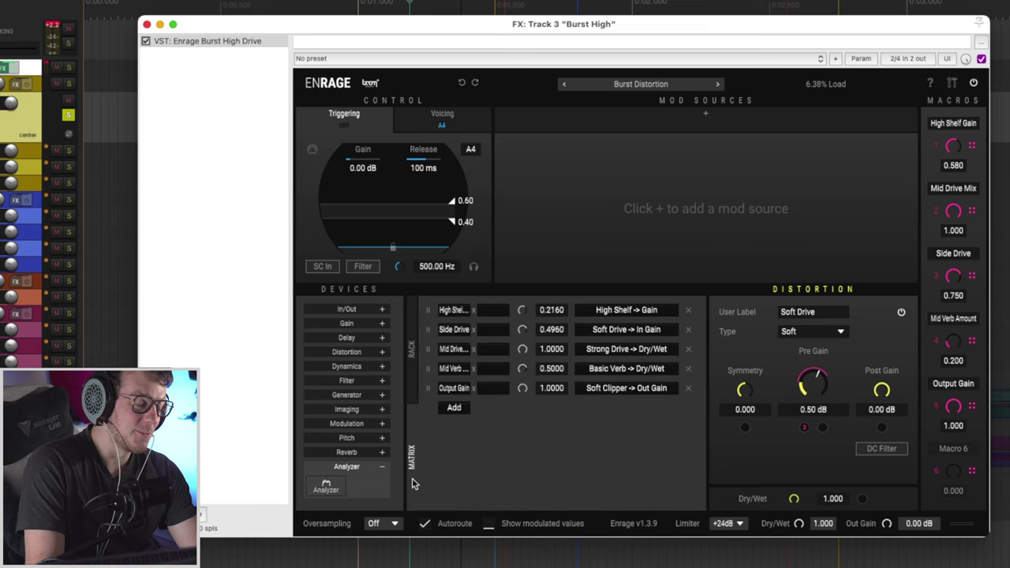
# - Return Enrage to its device rack, then switch the plugin off and back on
pyautogui.click(414, 379)
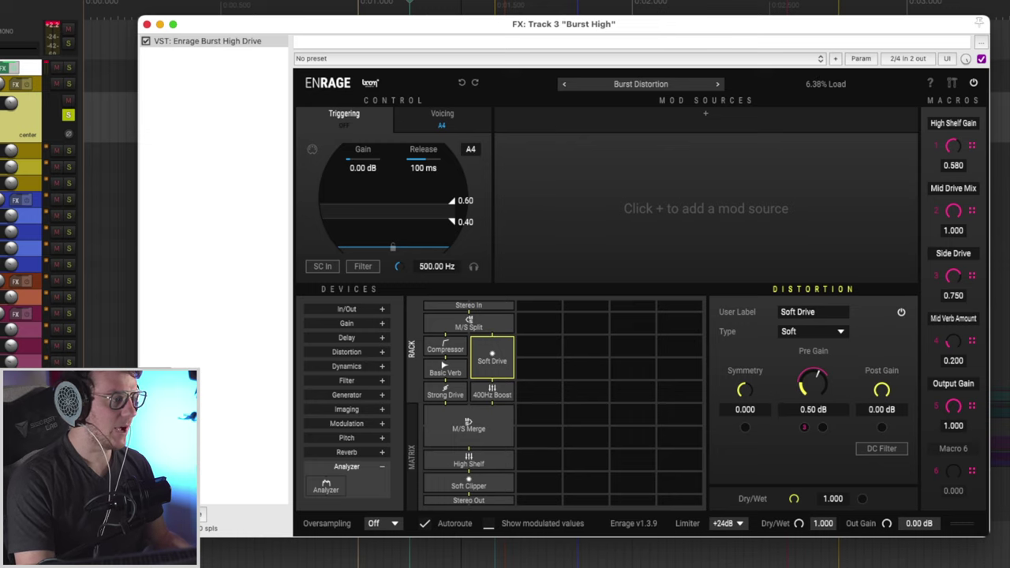
pyautogui.click(974, 83)
pyautogui.click(974, 83)
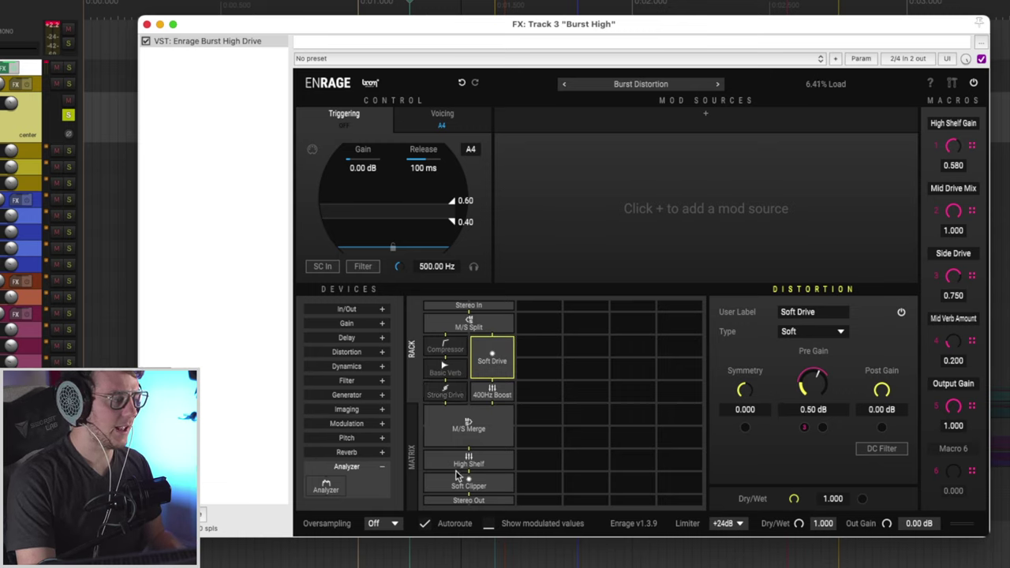
# - Delete High Shelf, equalise the M/S Merge and Soft Clipper heights, and select M/S Split
pyautogui.press('Delete')
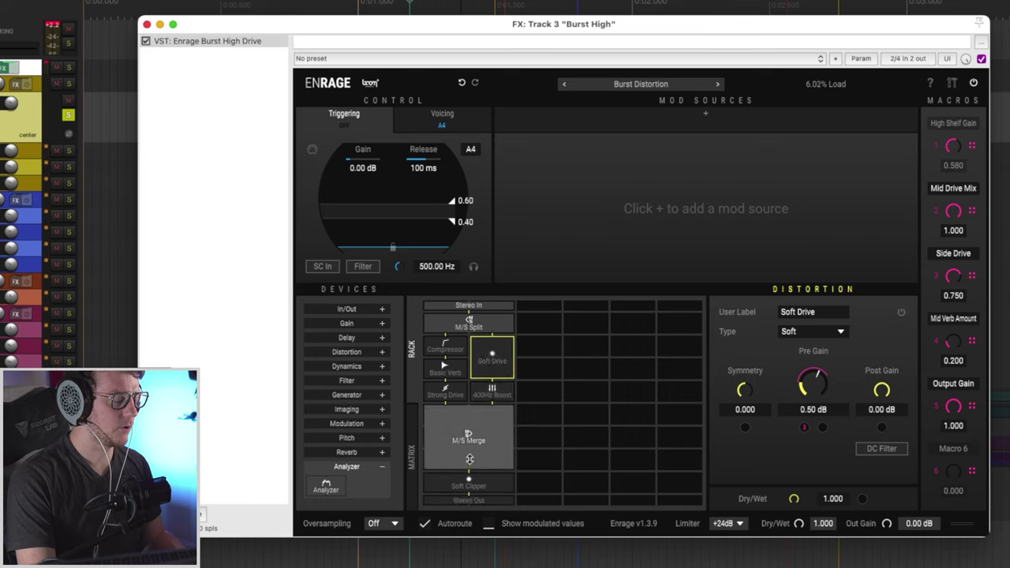
pyautogui.moveTo(470, 451); pyautogui.dragTo(470, 433)
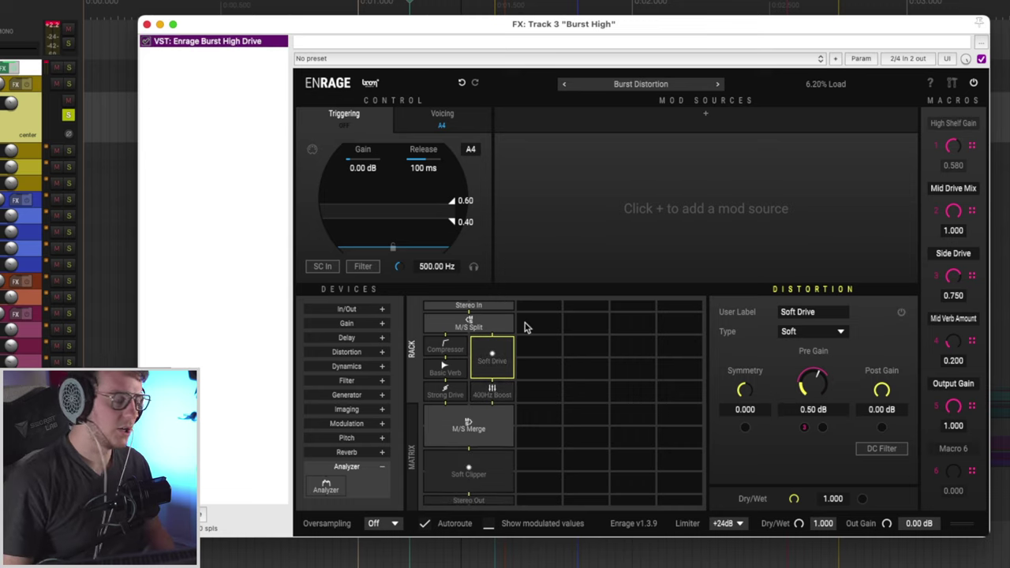
pyautogui.click(473, 330)
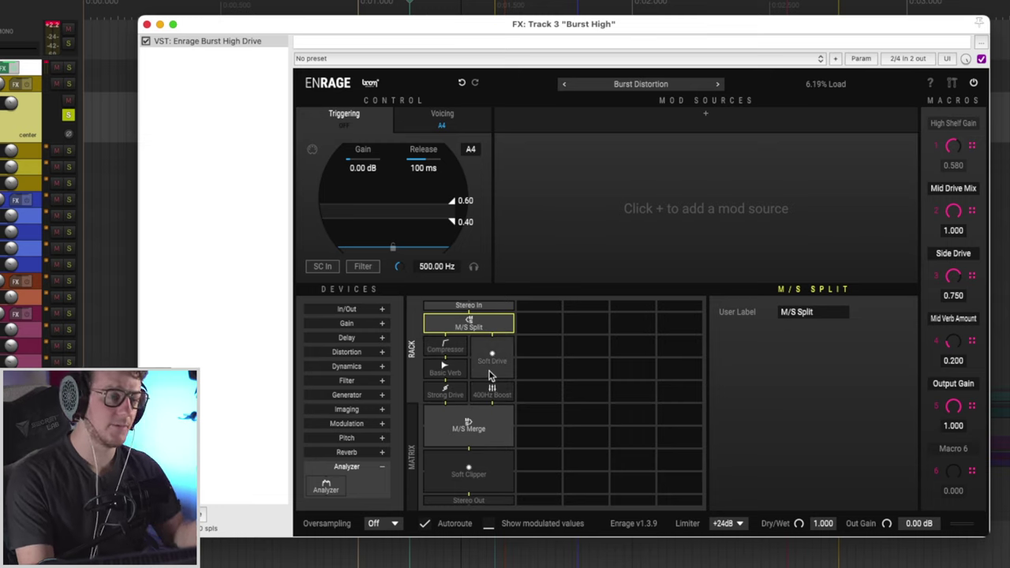
# - Show Enrage's Compressor settings (Standard mode, 6.8:1 ratio, -23 dB threshold) and audition the shot
pyautogui.click(446, 348)
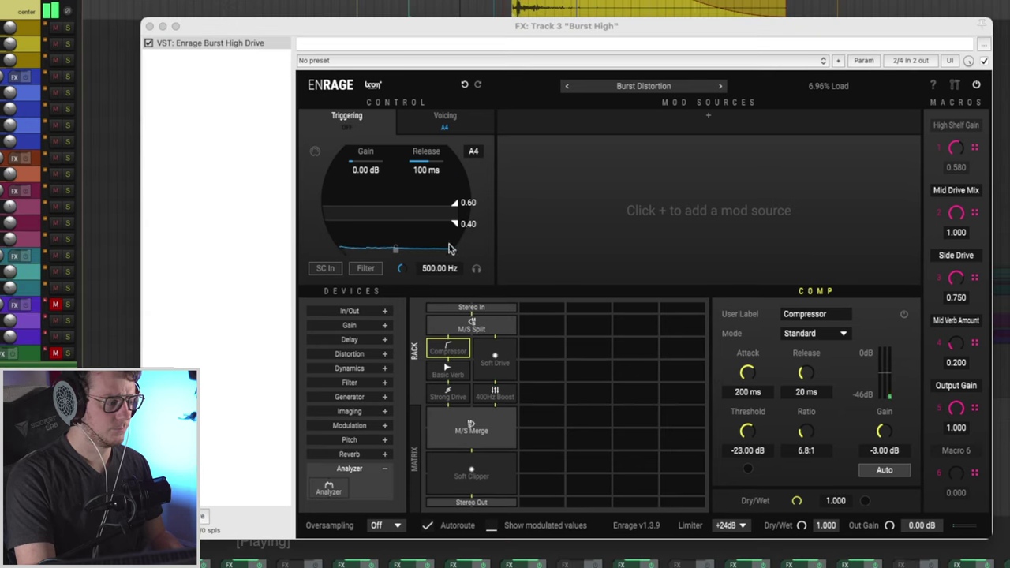
pyautogui.click(448, 349)
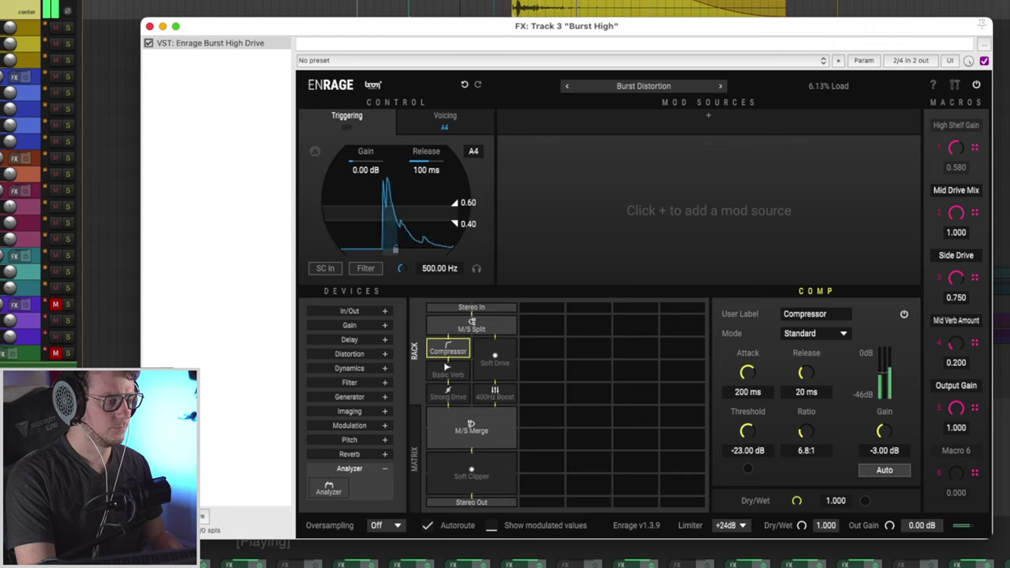
pyautogui.press('space')
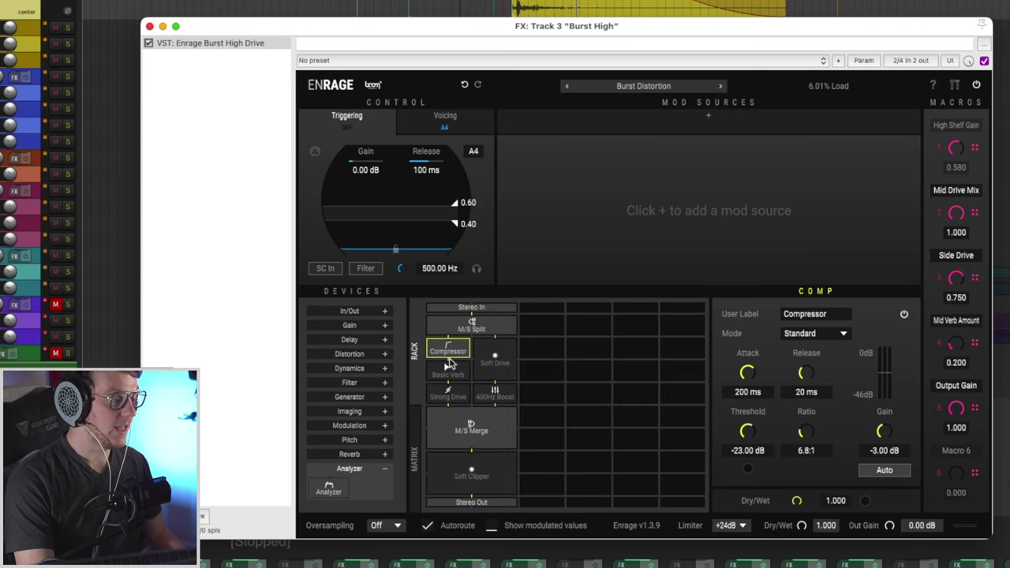
# - Show the Basic Verb settings and audition the shot with Mid Verb Amount raised to about 0.3
pyautogui.click(459, 380)
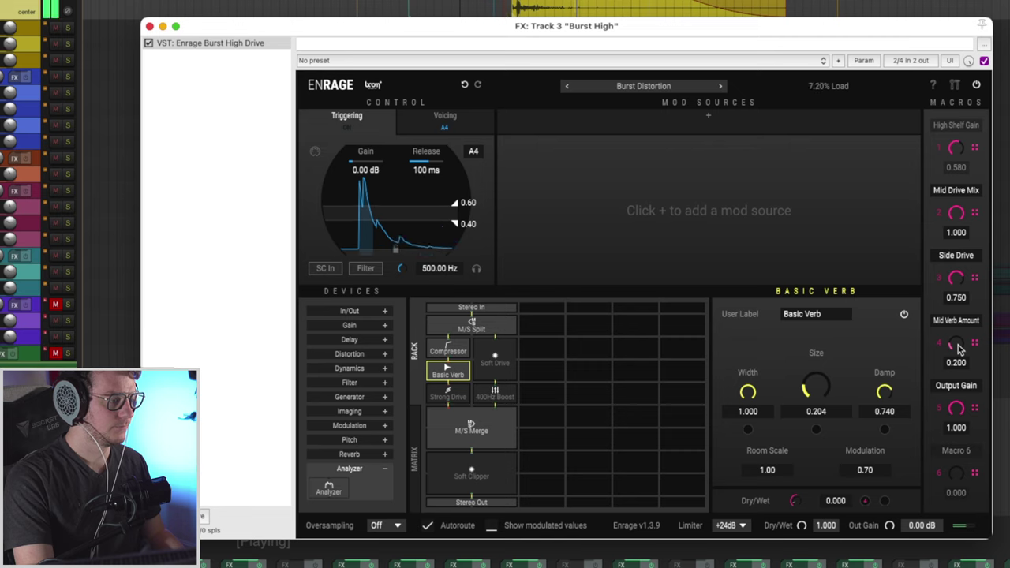
pyautogui.moveTo(959, 350); pyautogui.dragTo(977, 218)
pyautogui.press('space')
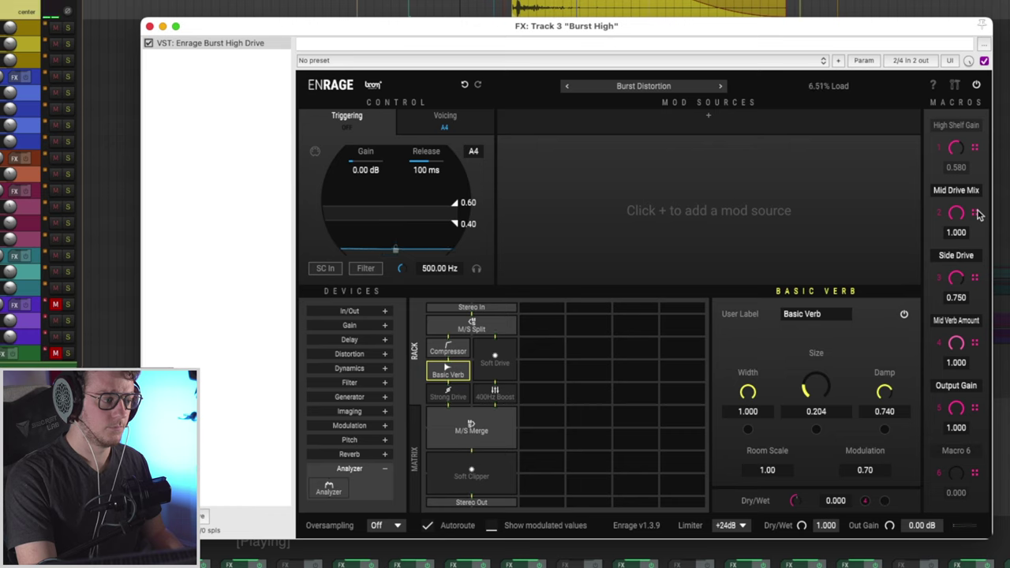
pyautogui.press('space')
# - Lower Mid Verb Amount to 0.314 and show the Strong Drive waveshaper settings
pyautogui.moveTo(979, 215); pyautogui.dragTo(958, 297)
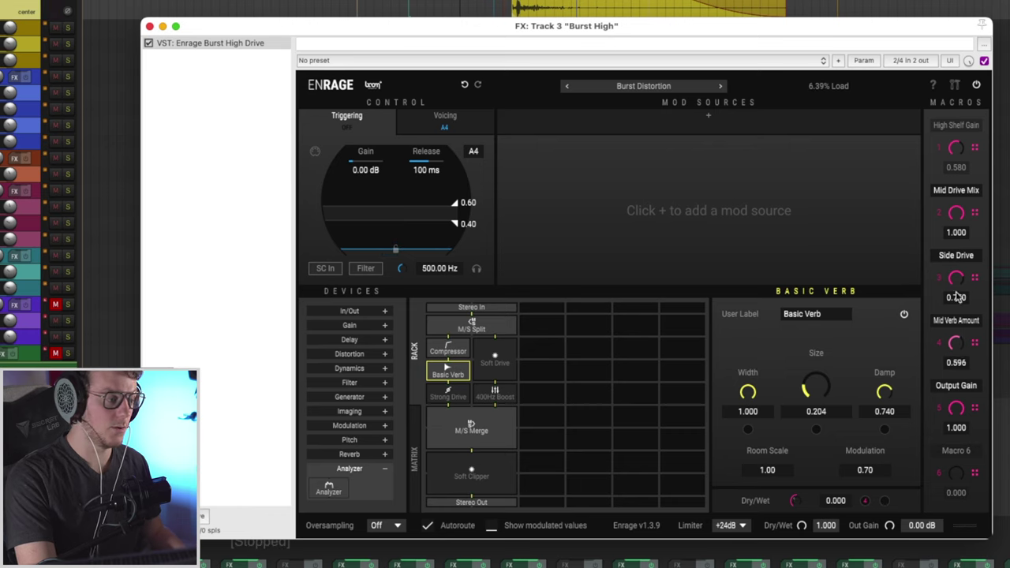
pyautogui.moveTo(951, 331); pyautogui.dragTo(952, 328)
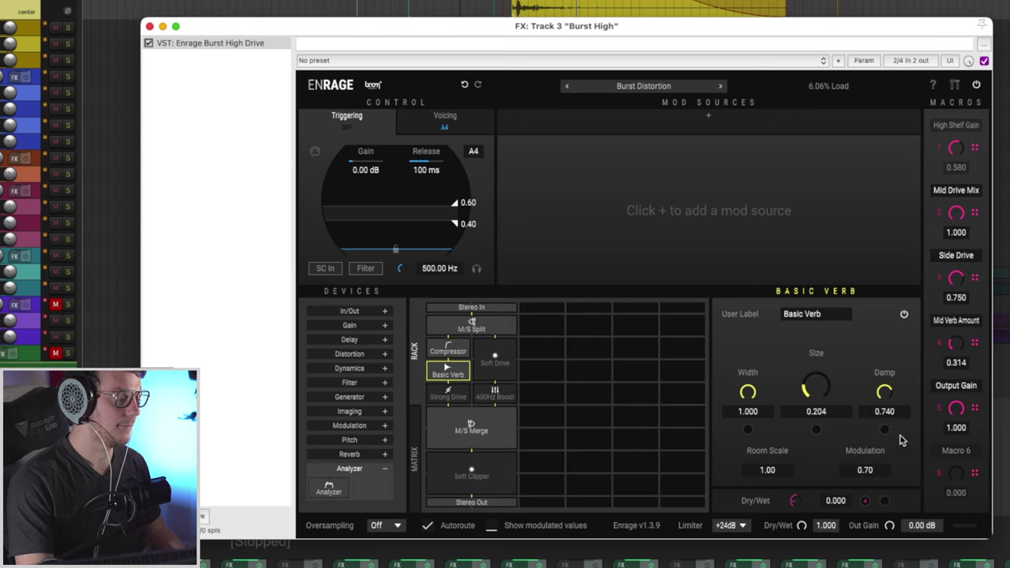
pyautogui.click(454, 397)
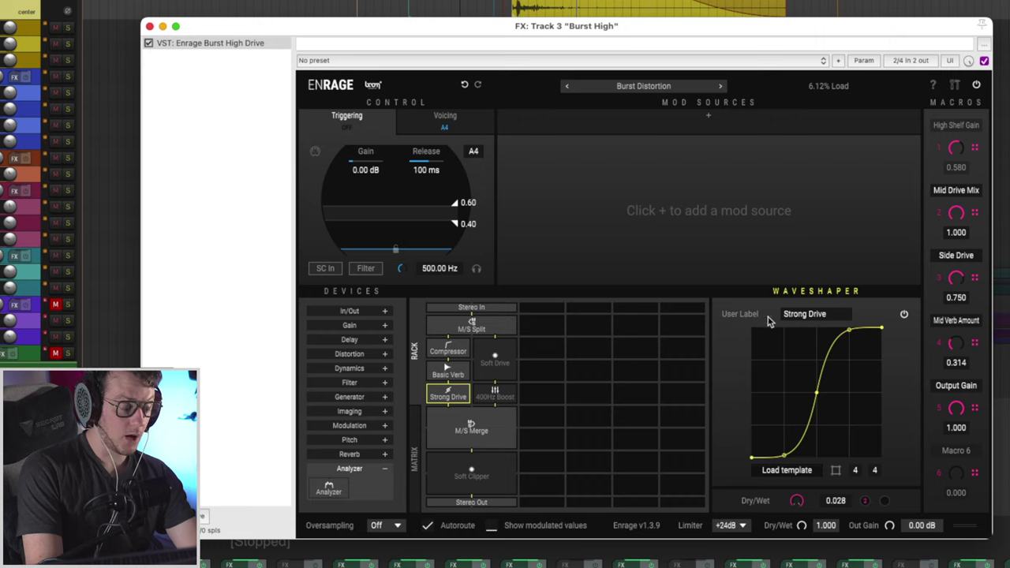
# - Keep Strong Drive on and enable Soft Drive (Soft type, 0.50 dB pre gain, 1.000 dry/wet)
pyautogui.click(818, 315)
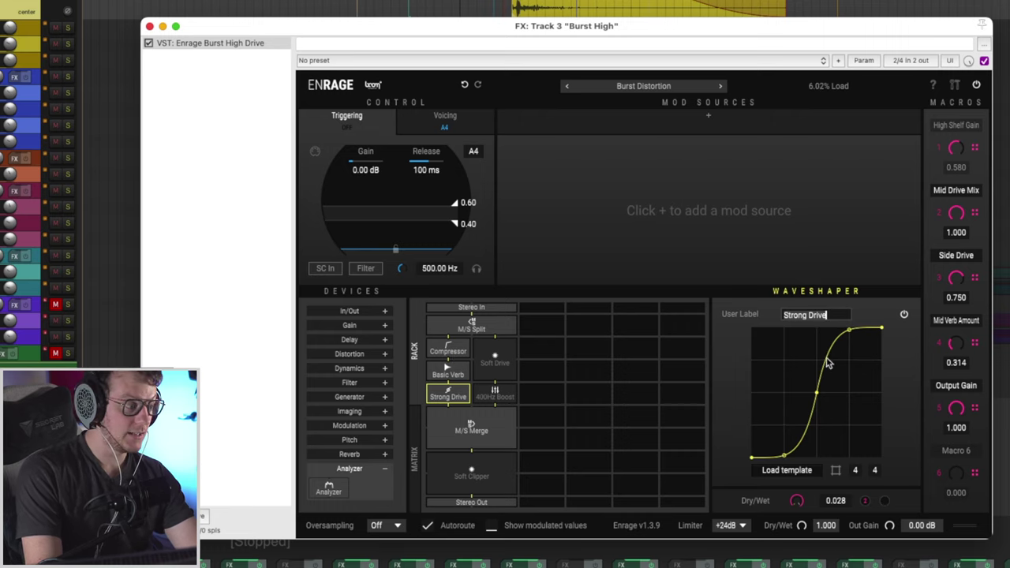
pyautogui.press('Return')
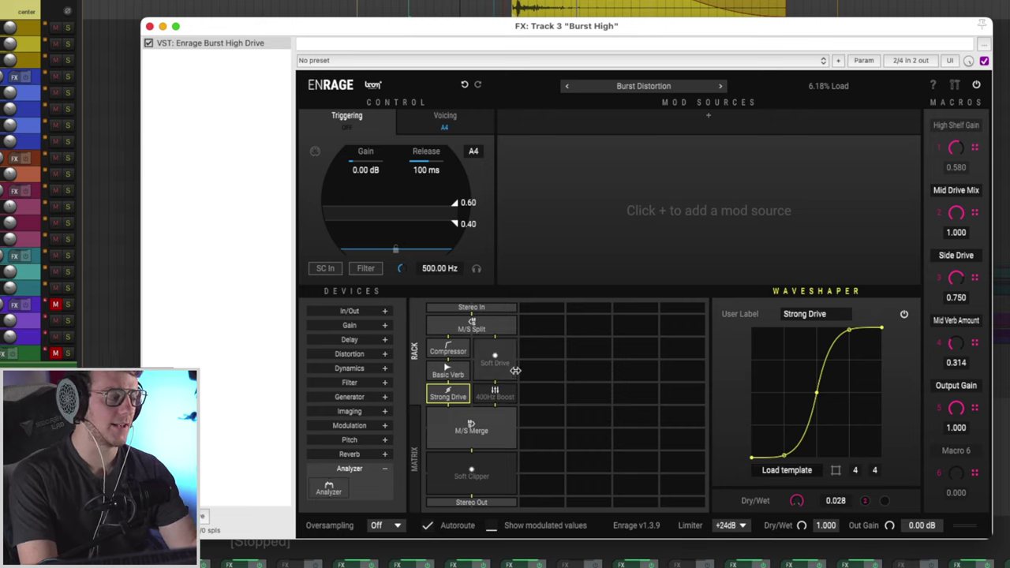
pyautogui.press('space')
pyautogui.click(454, 399)
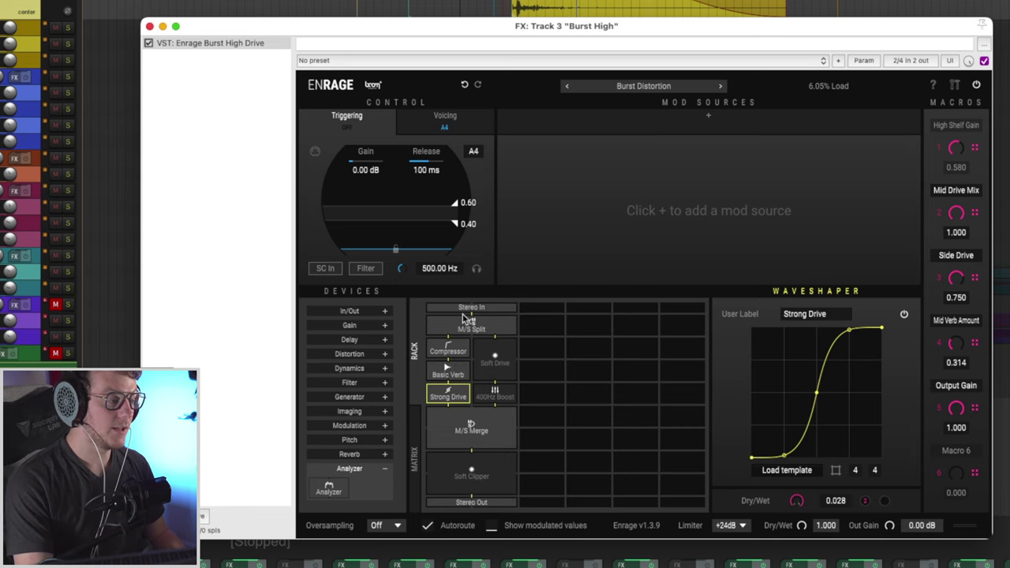
pyautogui.click(492, 364)
pyautogui.click(492, 359)
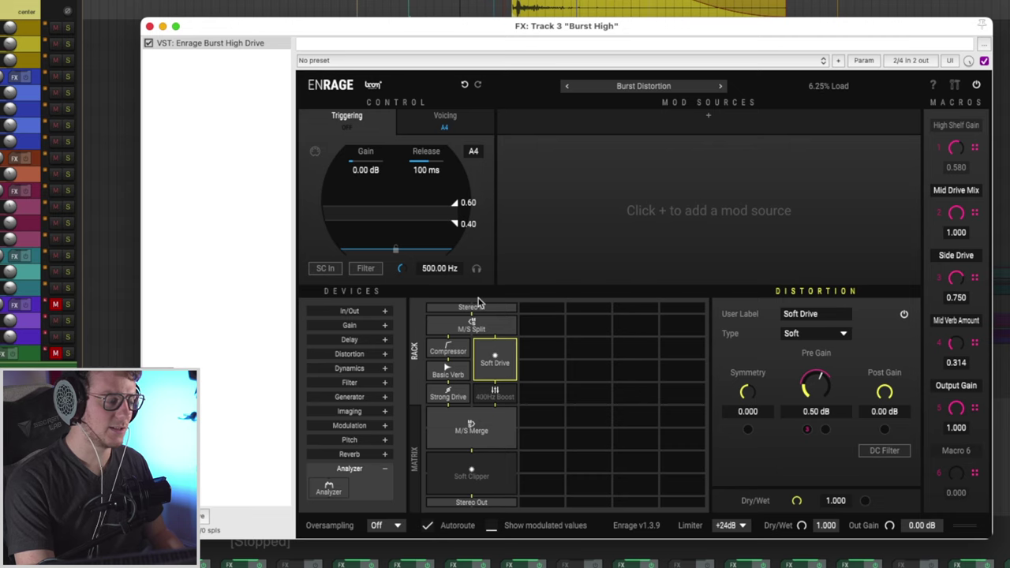
# - Compare the sound with Soft Drive bypassed and re-enabled, then start playback
pyautogui.click(498, 355)
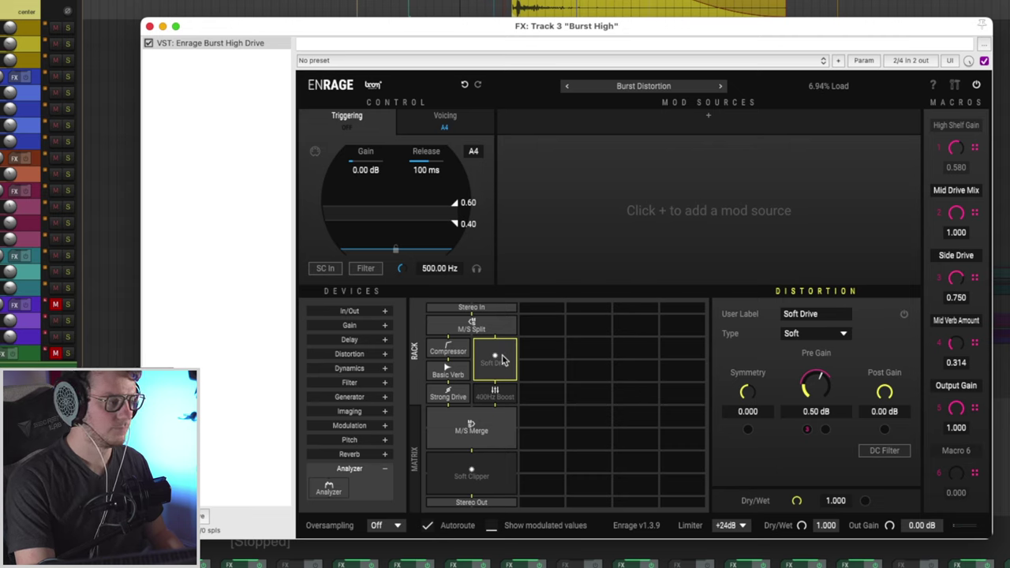
pyautogui.click(497, 362)
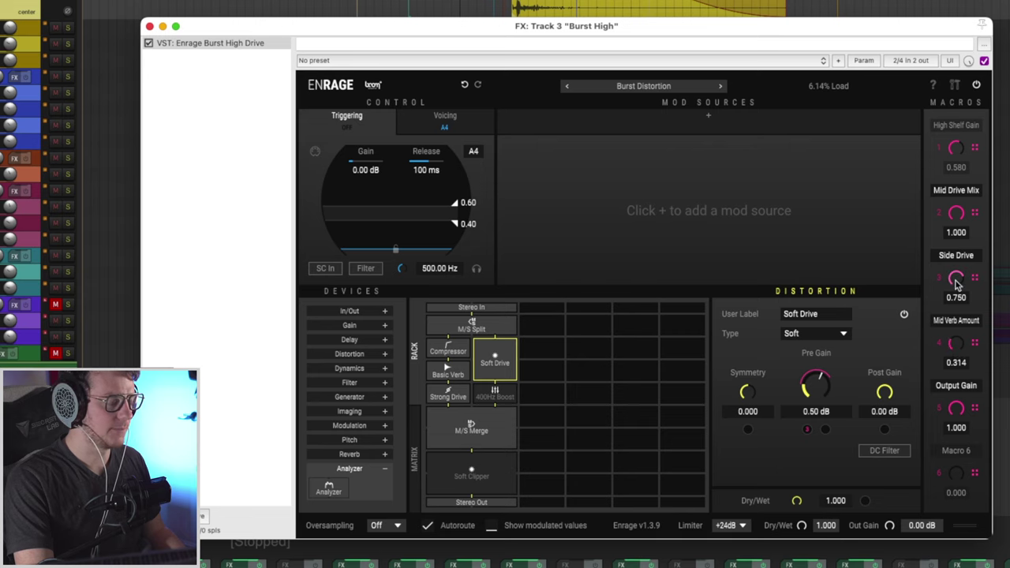
pyautogui.press('space')
# - Adjust the Side Drive macro to 0.674 while playing, then show the 400Hz Boost EQ settings
pyautogui.moveTo(957, 286); pyautogui.dragTo(942, 323)
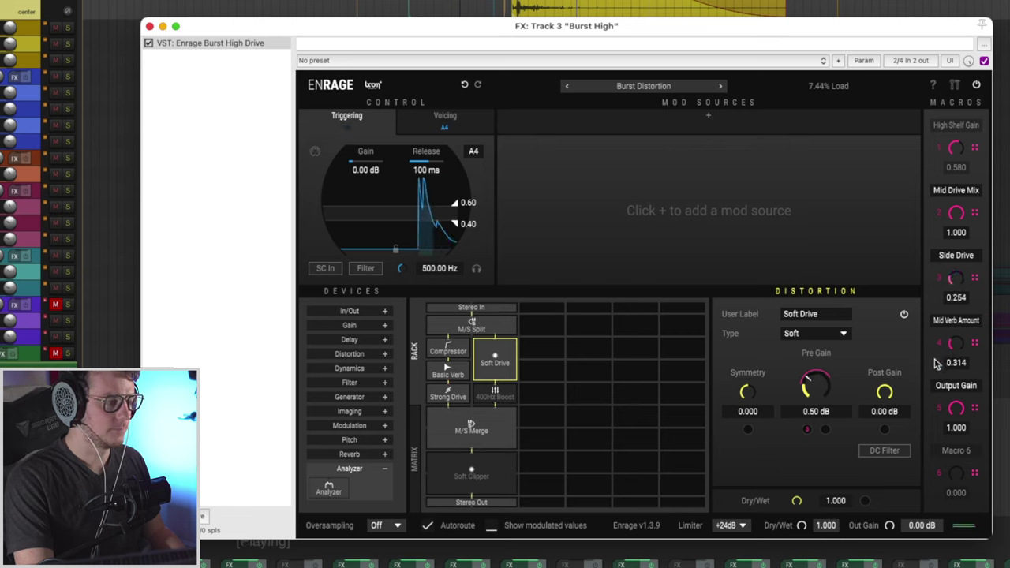
pyautogui.moveTo(956, 286)
pyautogui.mouseDown()
pyautogui.moveTo(963, 245)
pyautogui.moveTo(958, 305)
pyautogui.mouseUp()
pyautogui.press('space')
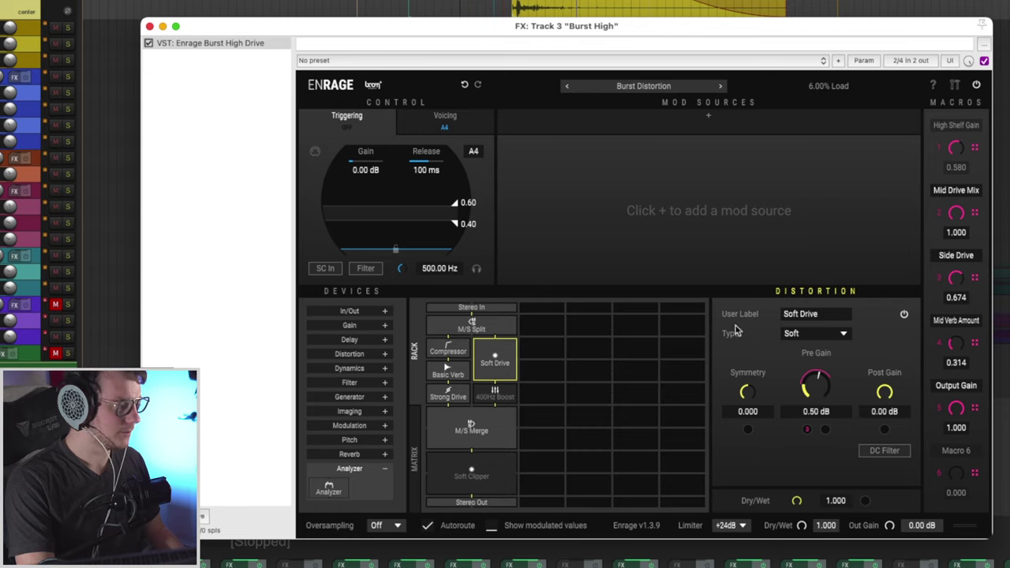
pyautogui.click(497, 399)
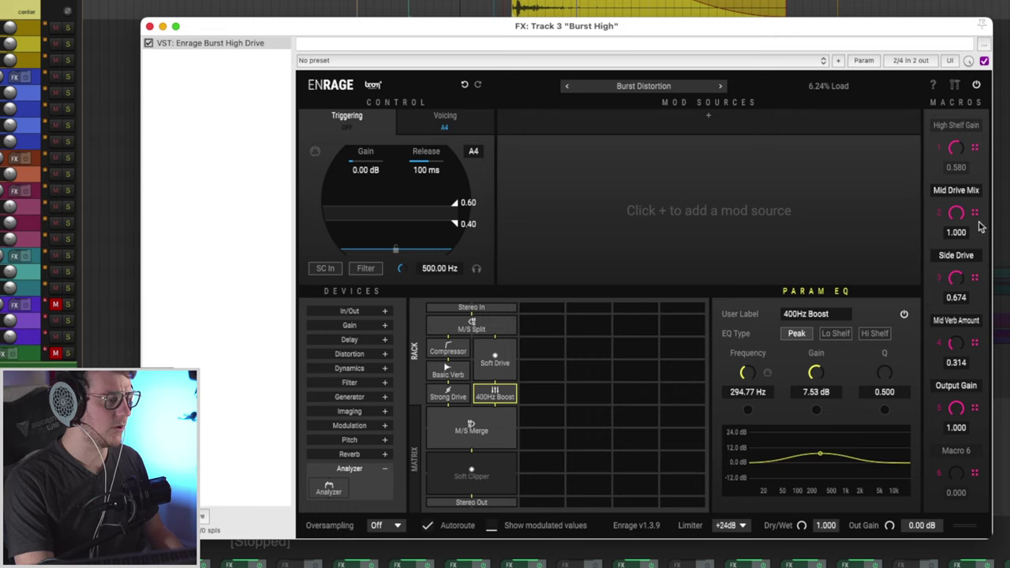
# - Switch on the 400Hz Boost EQ during playback, then show the Soft Clipper distortion settings
pyautogui.press('space')
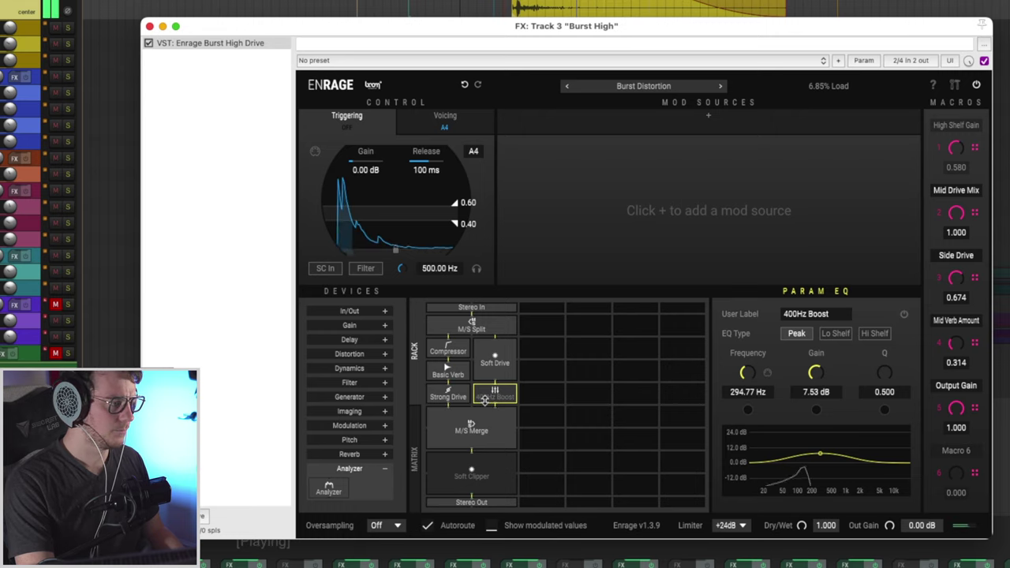
pyautogui.click(486, 400)
pyautogui.press('space')
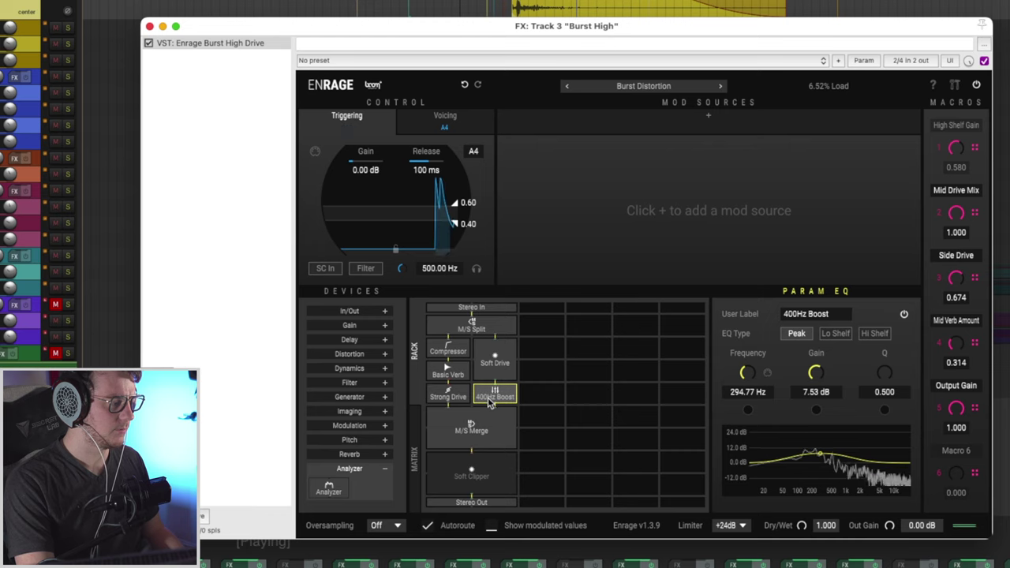
pyautogui.press('space')
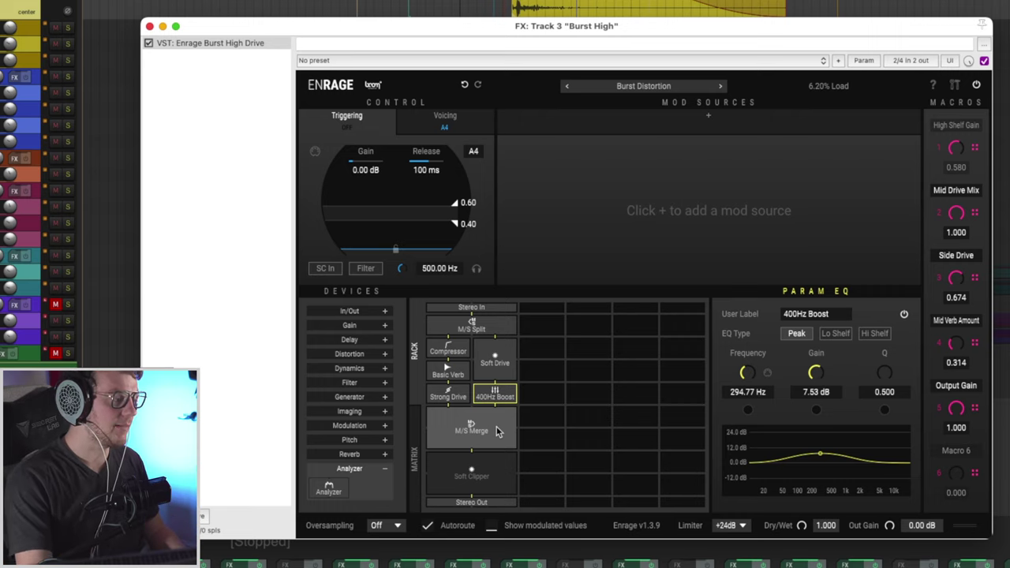
pyautogui.click(483, 483)
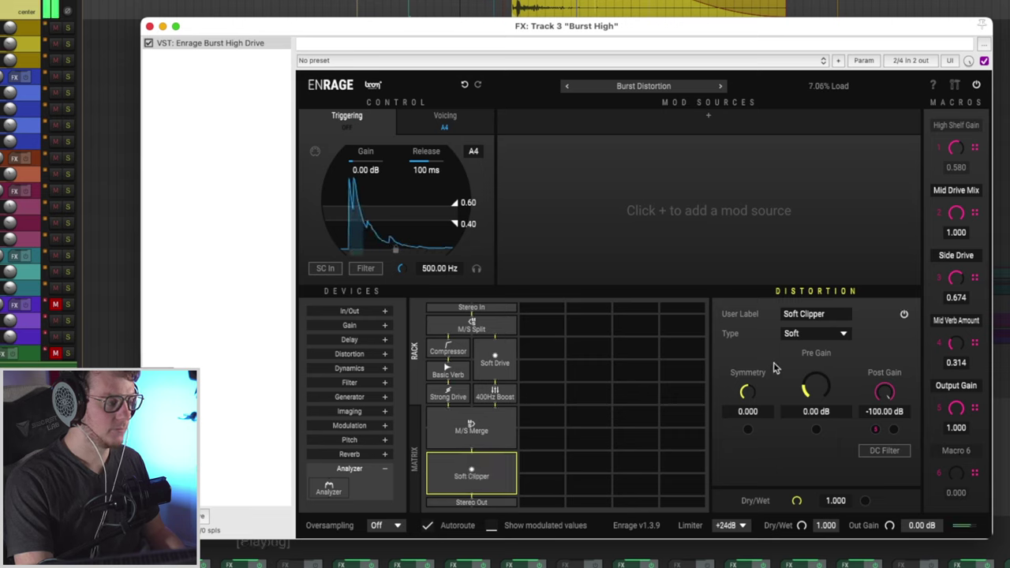
pyautogui.press('space')
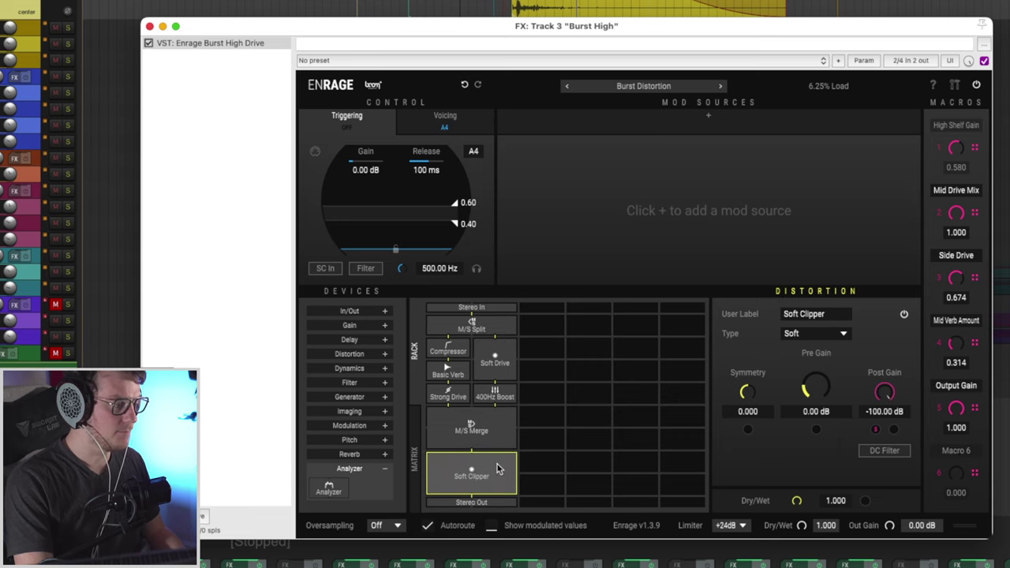
pyautogui.press('space')
pyautogui.press('space')
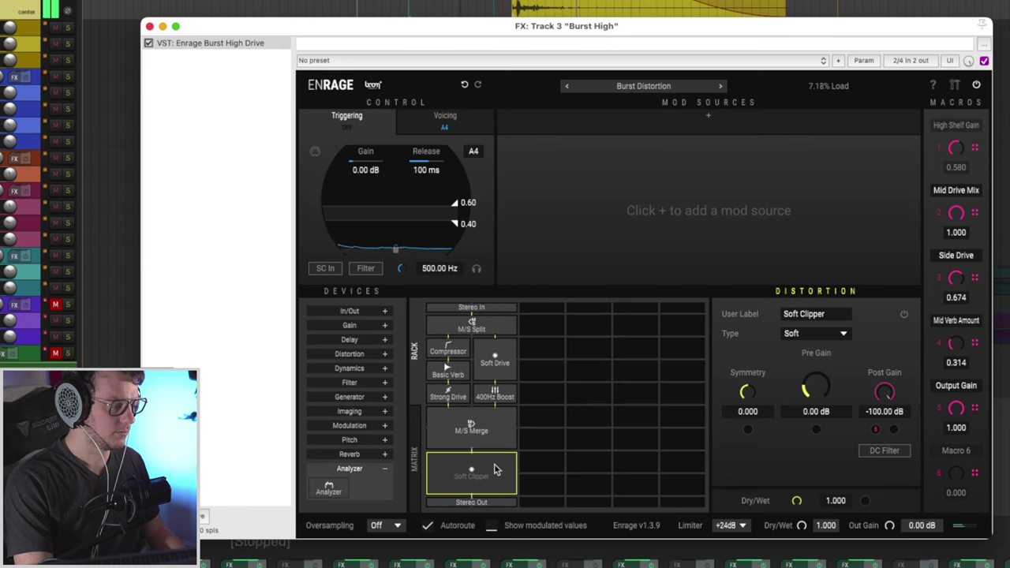
pyautogui.press('space')
pyautogui.press('space')
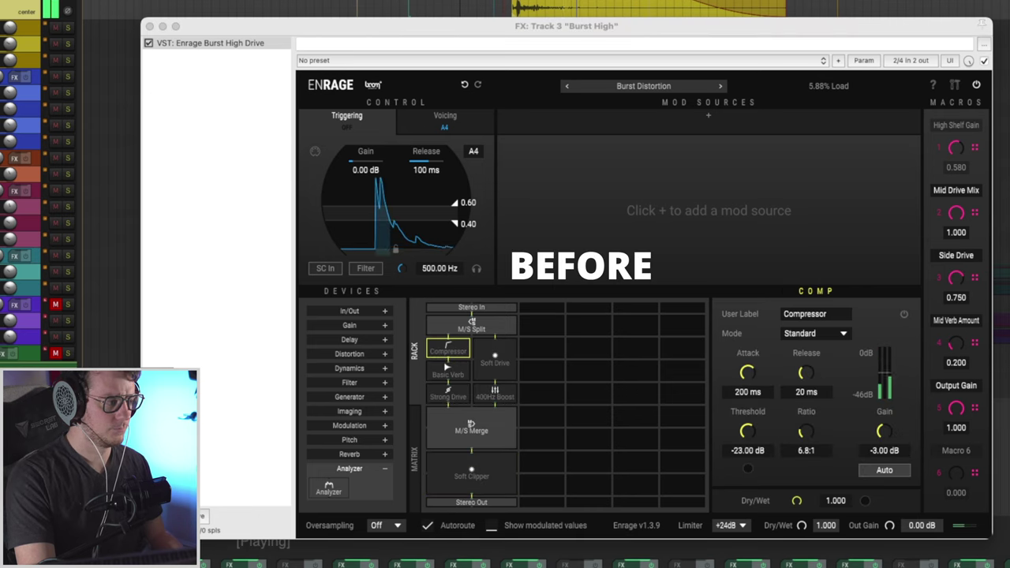
pyautogui.click(451, 350)
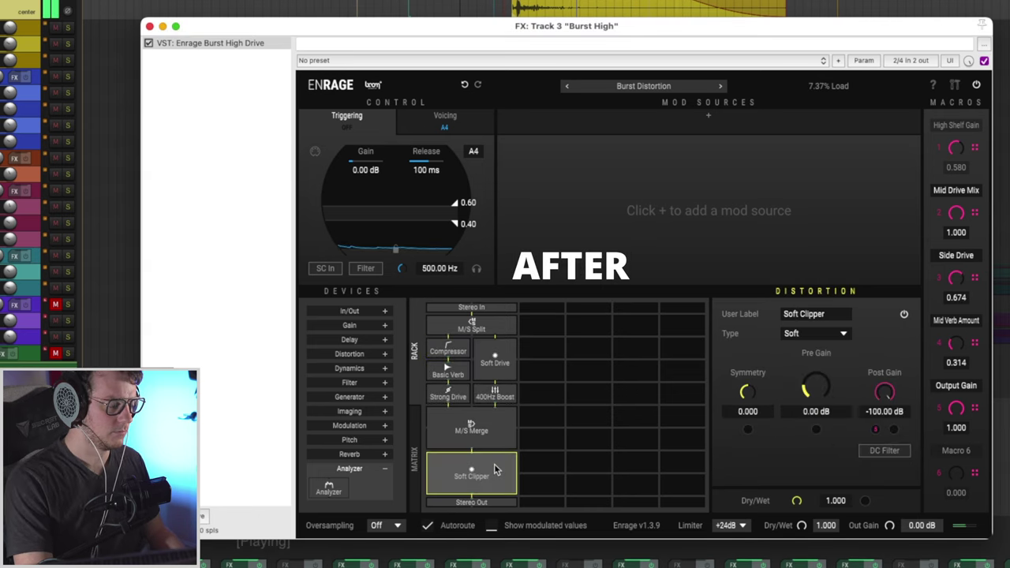
pyautogui.press('space')
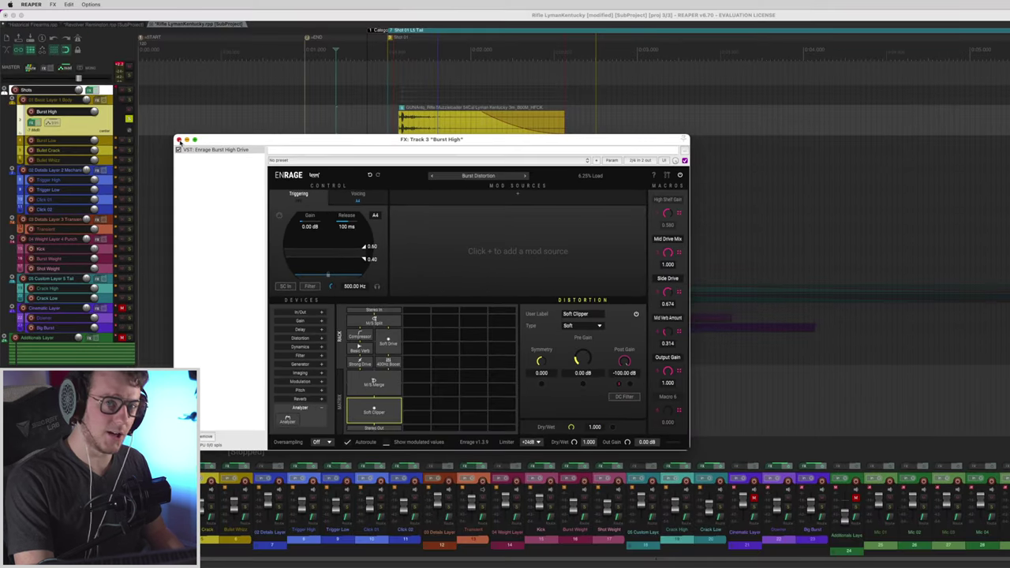
# - Close Burst High's effects, enlarge the Burst Low track and open its Enrage FX chain
pyautogui.click(178, 139)
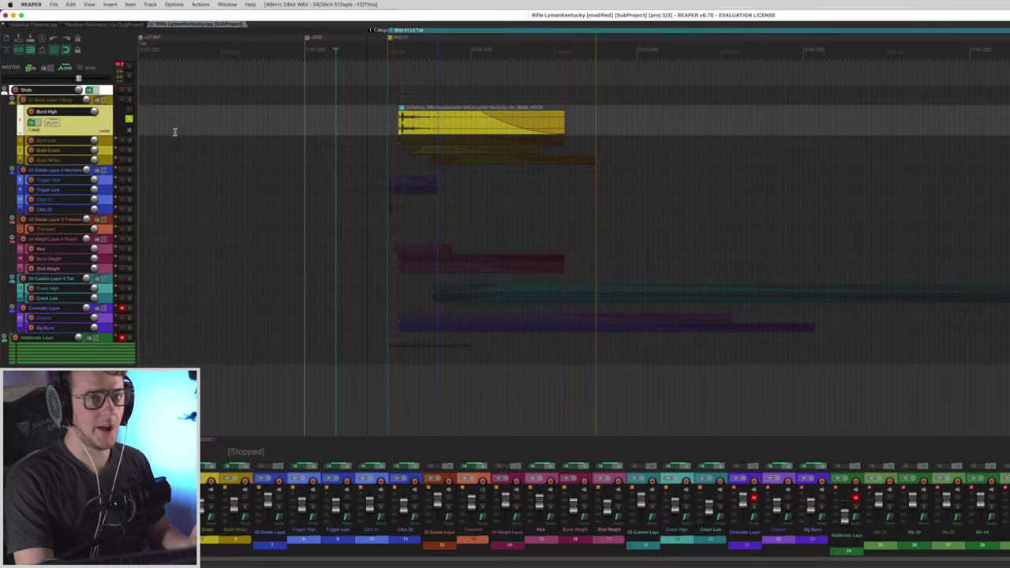
pyautogui.moveTo(266, 146); pyautogui.dragTo(1009, 340)
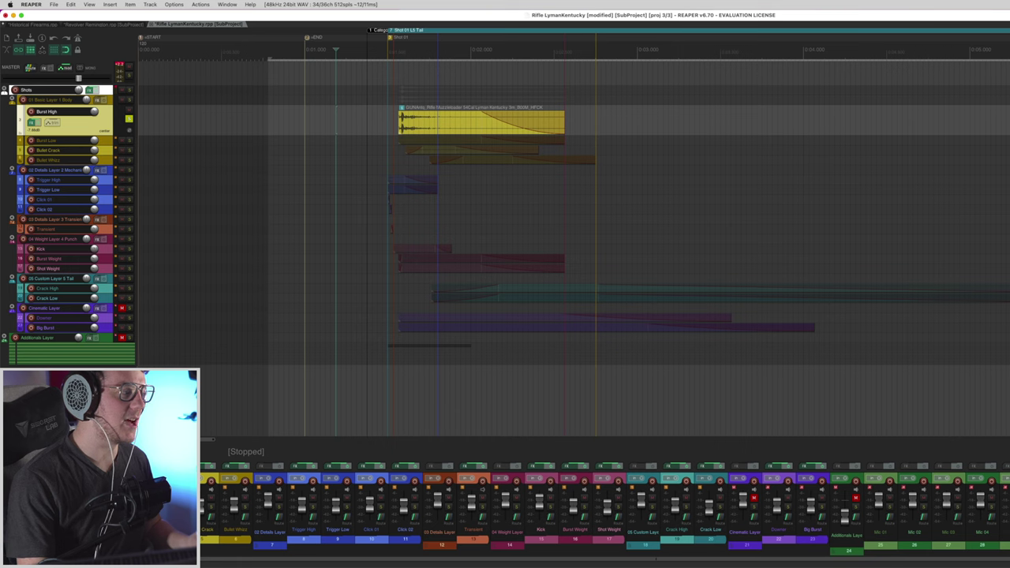
pyautogui.click(105, 142)
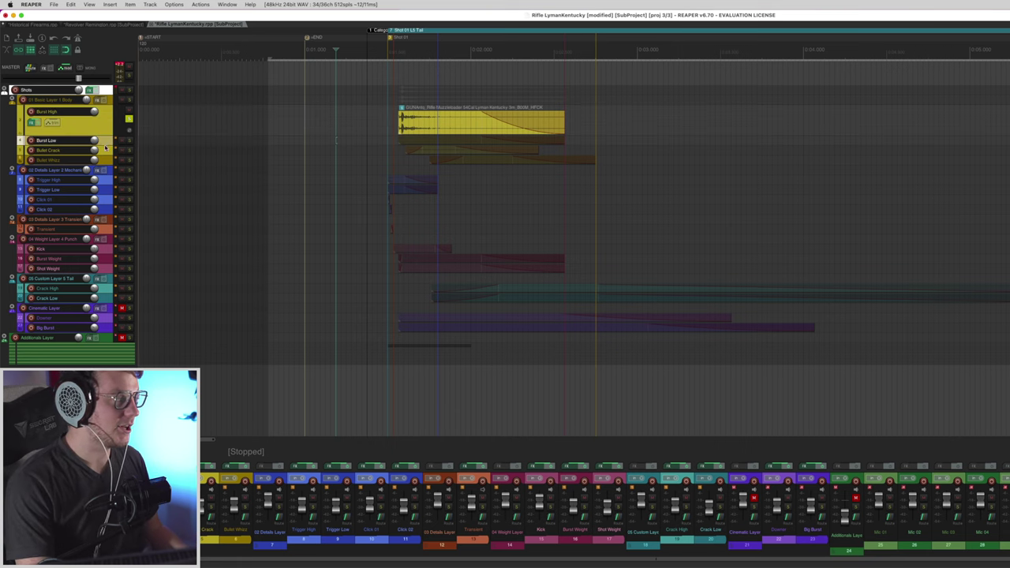
pyautogui.moveTo(105, 146); pyautogui.dragTo(105, 163)
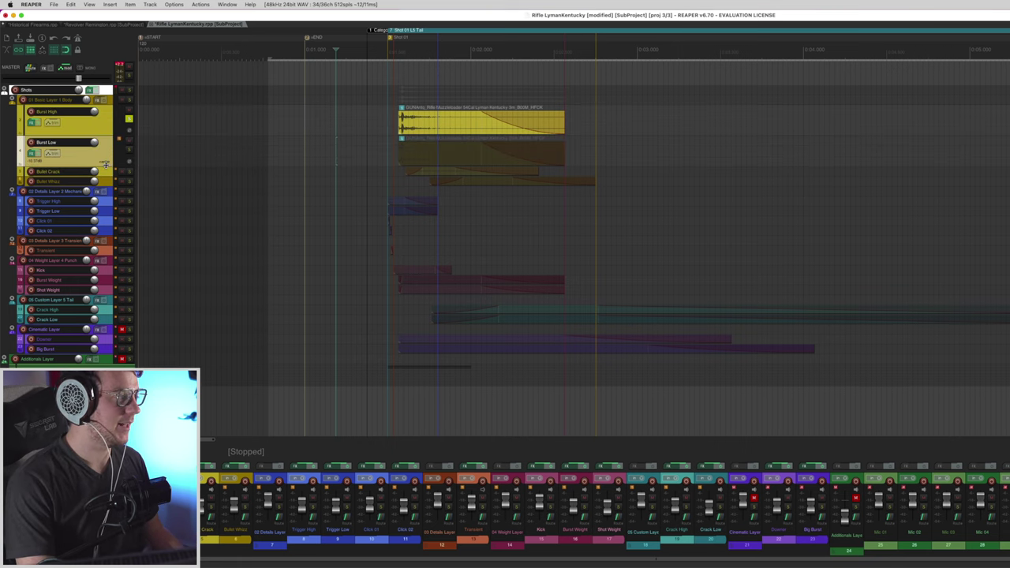
pyautogui.click(31, 153)
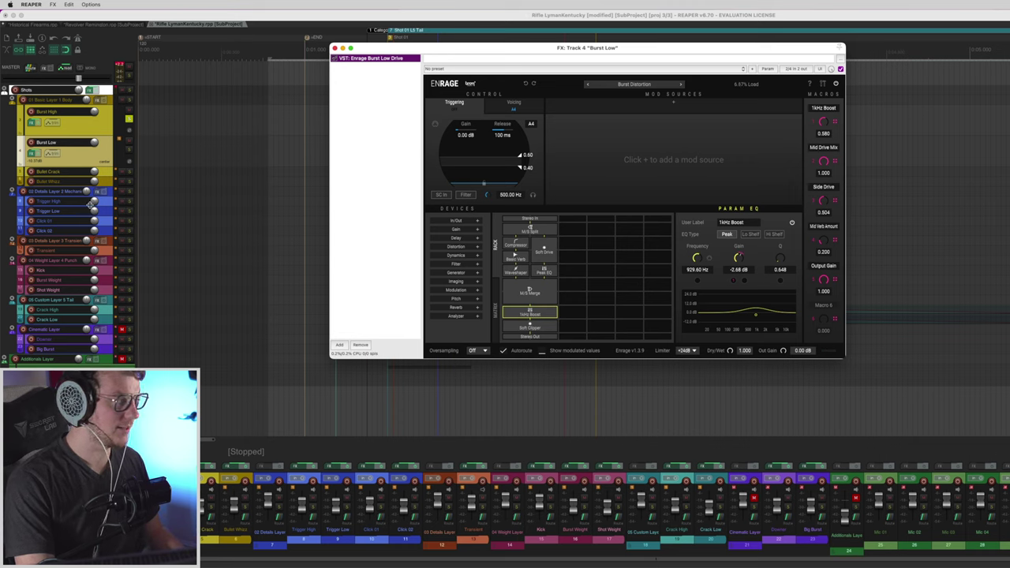
# - Enlarge the Bullet Crack and Bullet Whizz tracks and open their effect chains
pyautogui.click(104, 177)
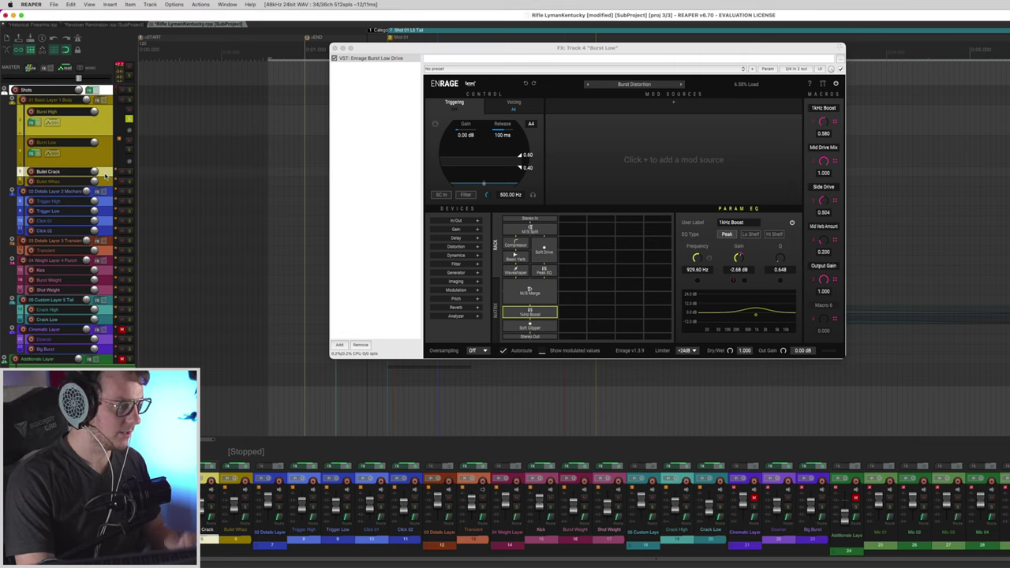
pyautogui.moveTo(105, 177); pyautogui.dragTo(105, 197)
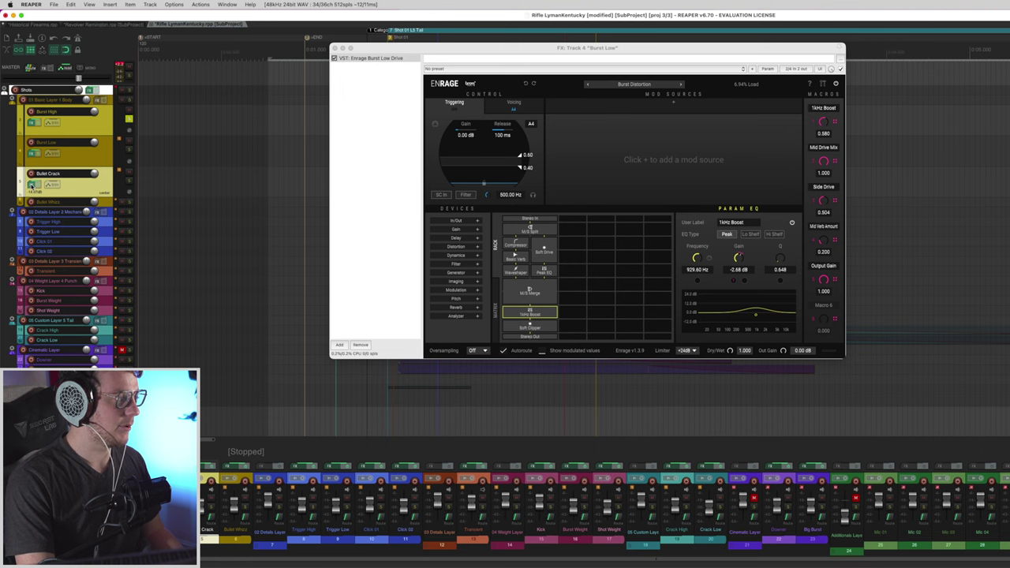
pyautogui.click(32, 185)
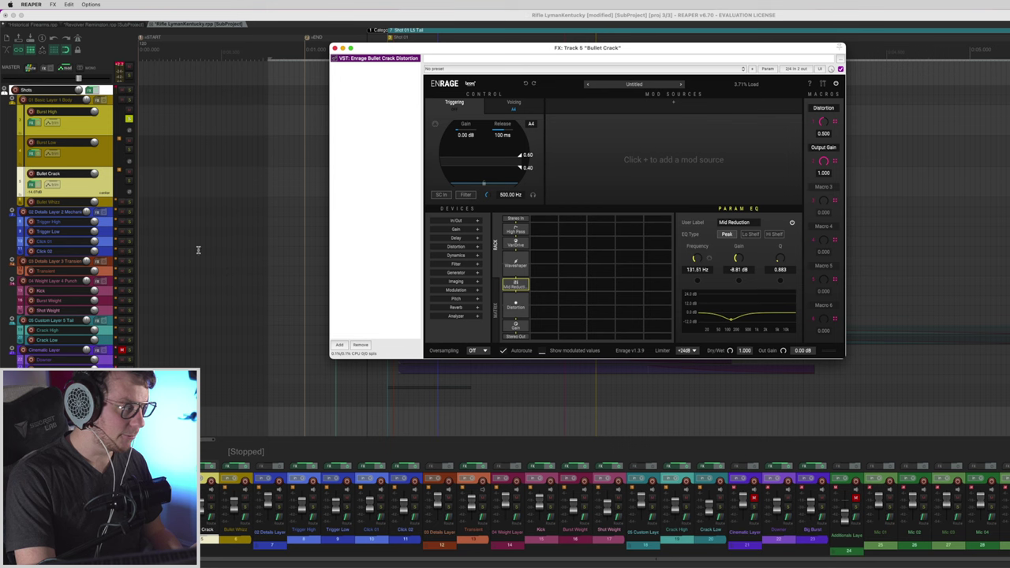
pyautogui.click(101, 204)
pyautogui.moveTo(101, 207); pyautogui.dragTo(38, 224)
pyautogui.click(32, 217)
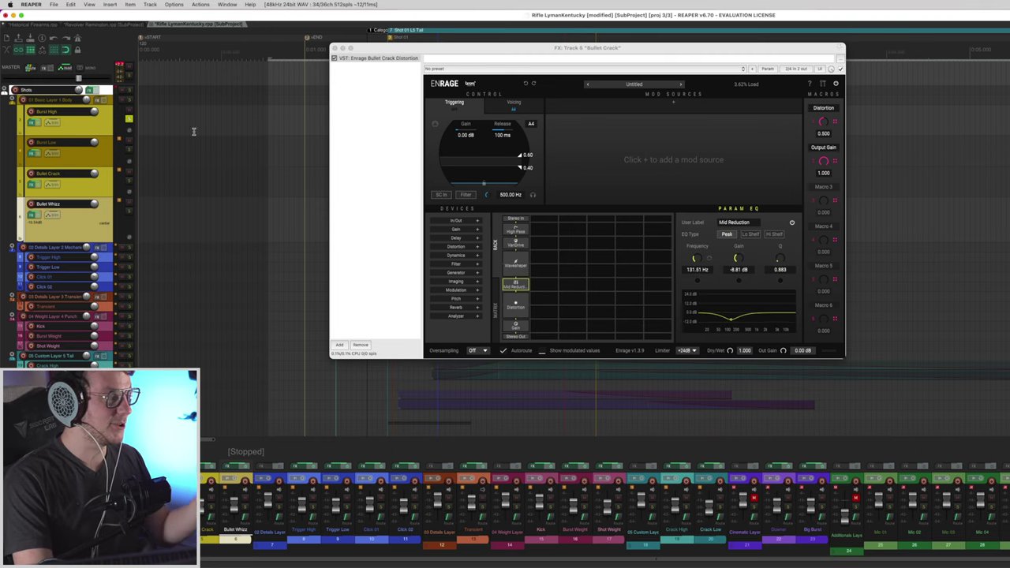
# - Step the FX view to the Bullet Crack then Burst Low layers, and close the window
pyautogui.click(331, 47)
pyautogui.press('Up')
pyautogui.click(332, 48)
pyautogui.press('Up')
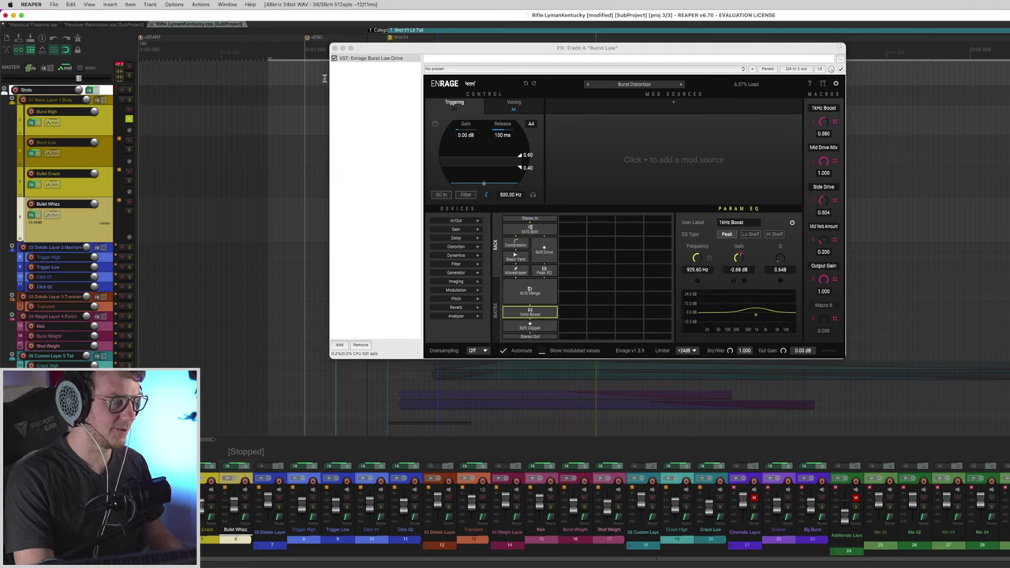
pyautogui.click(333, 48)
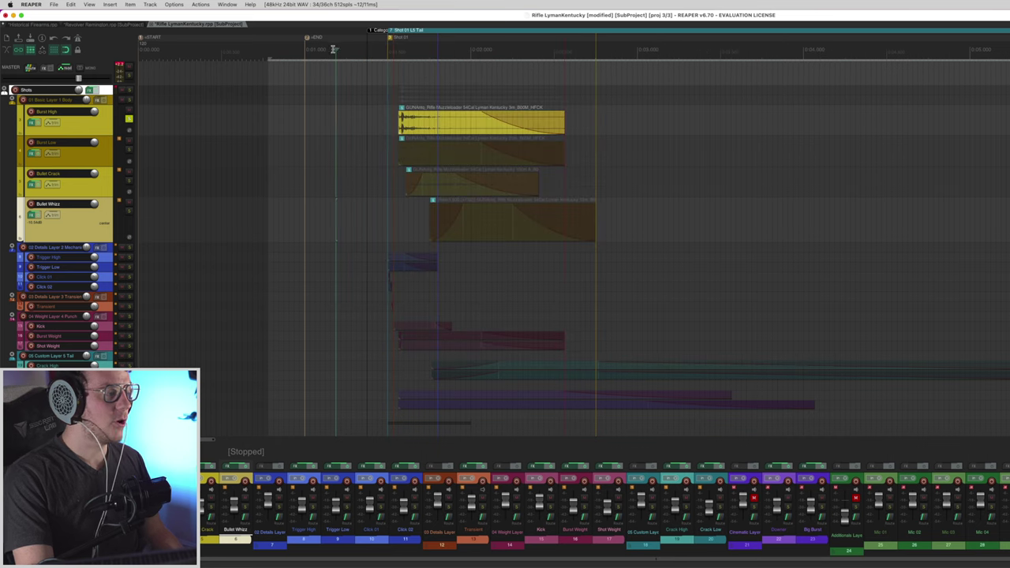
# - Audition the Burst High, Burst Low and Bullet Whizz body layers from just before the shot
pyautogui.click(345, 116)
pyautogui.press('space')
pyautogui.press('space')
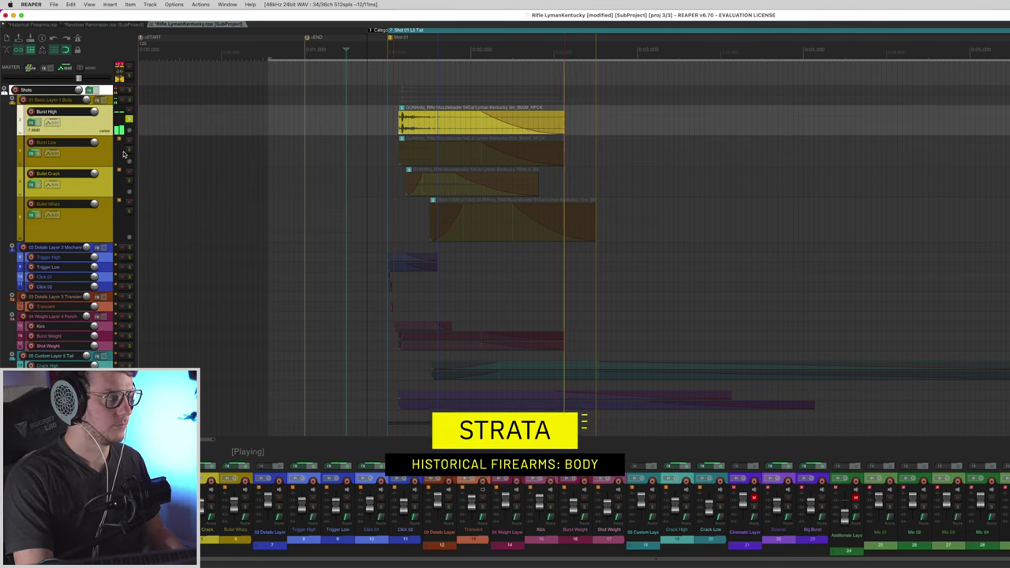
pyautogui.click(130, 153)
pyautogui.click(357, 125)
pyautogui.press('space')
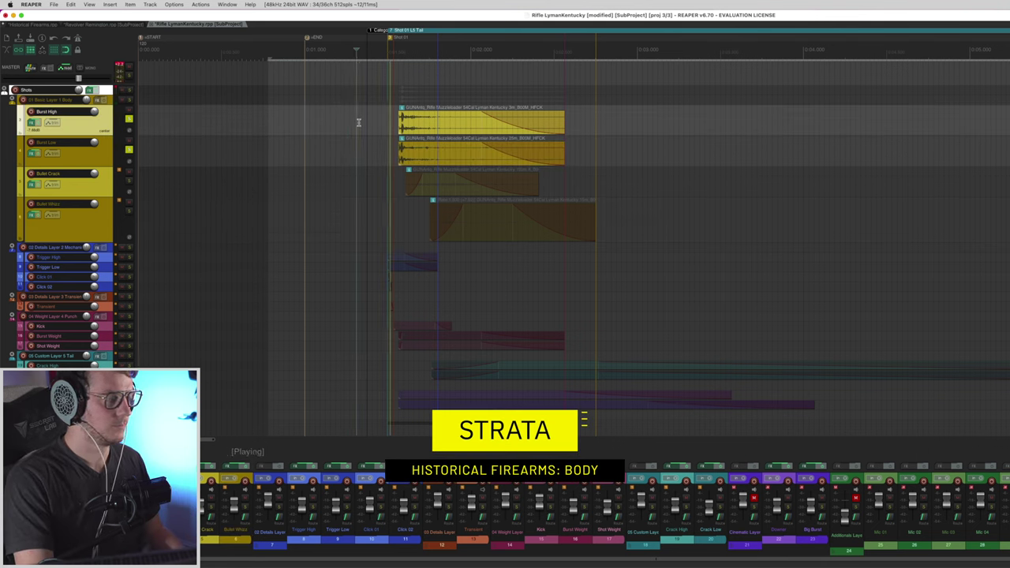
pyautogui.press('space')
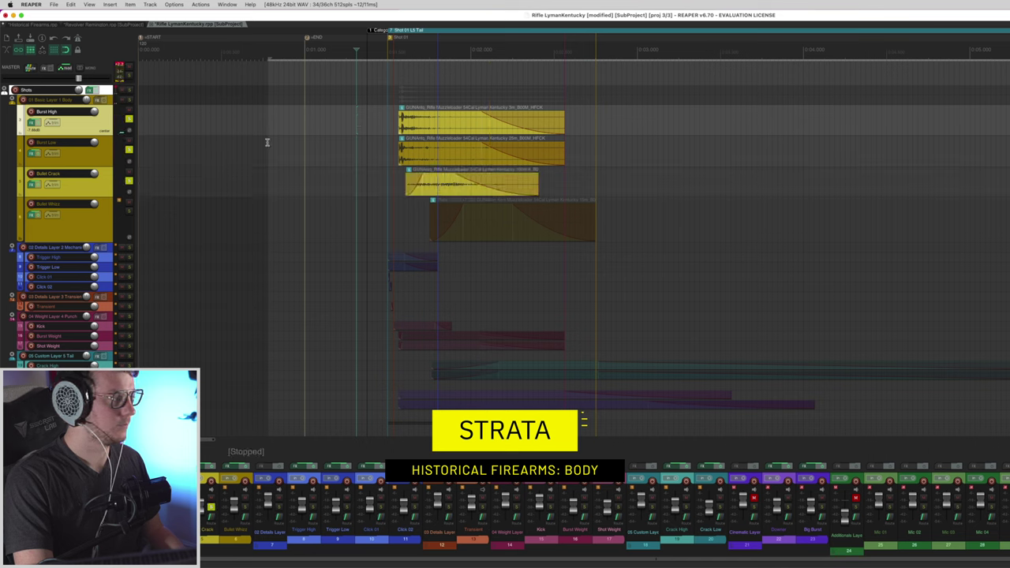
pyautogui.click(352, 121)
pyautogui.press('space')
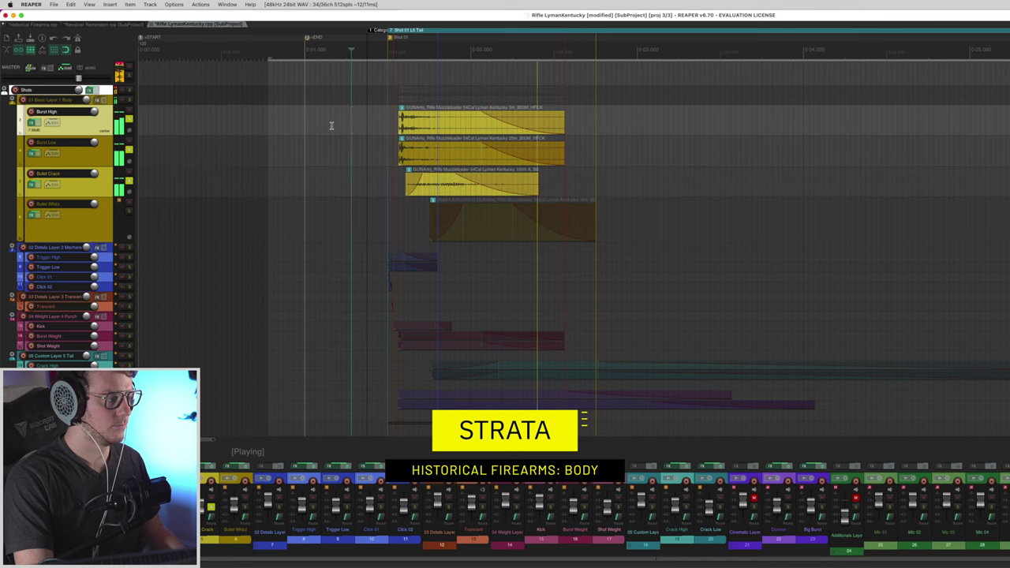
pyautogui.press('space')
pyautogui.click(130, 211)
pyautogui.click(361, 119)
pyautogui.press('space')
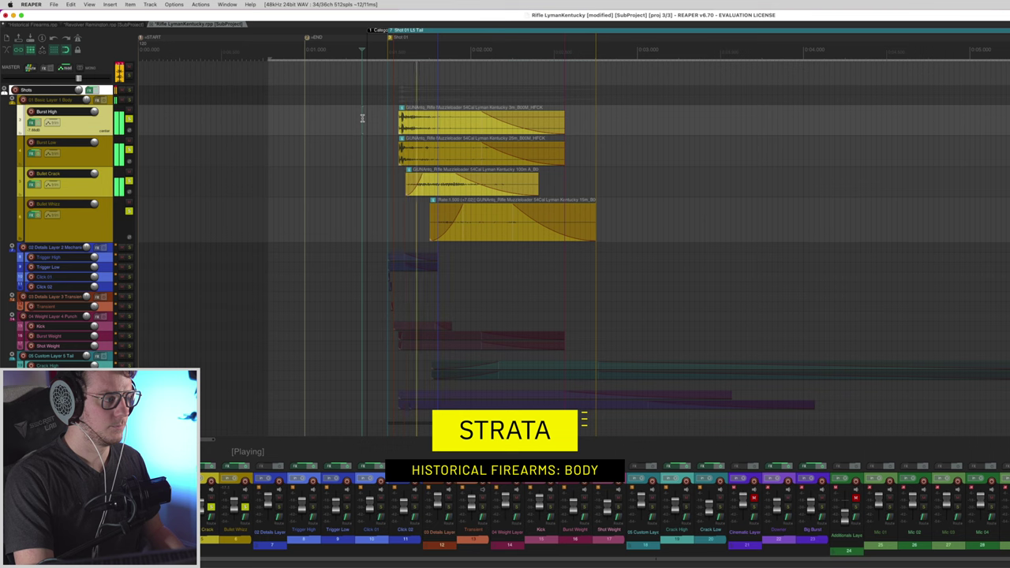
# - Audition the Trigger High and Trigger Low mechanism layers, then play the soloed Transient layer
pyautogui.click(343, 257)
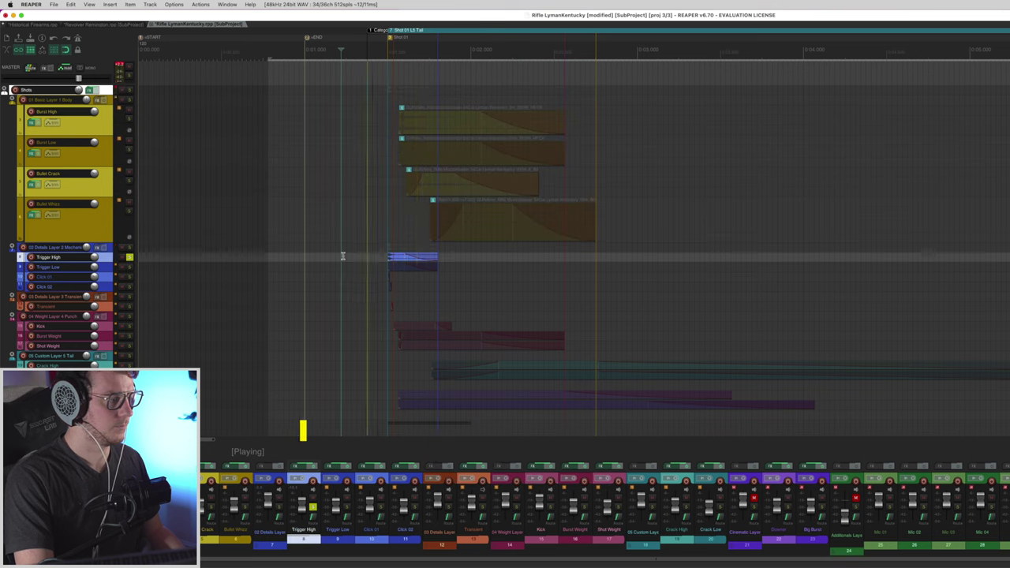
pyautogui.click(357, 266)
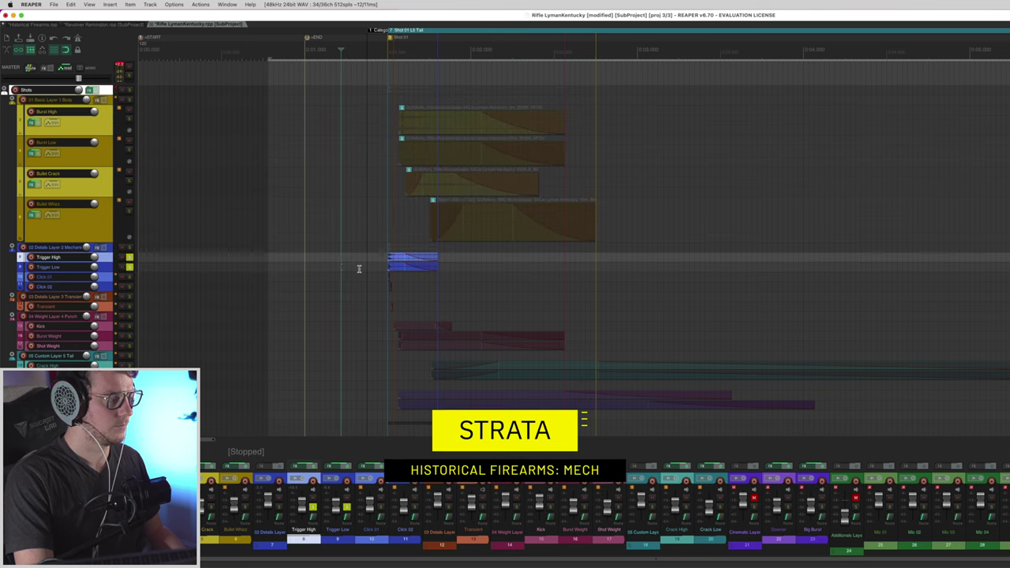
pyautogui.press('space')
pyautogui.press('space')
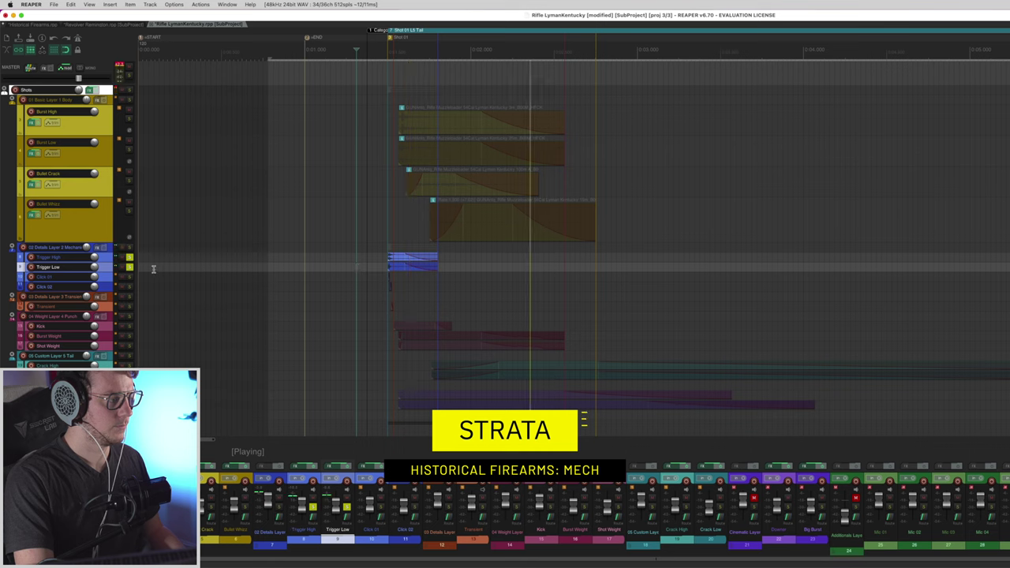
pyautogui.press('space')
pyautogui.click(353, 267)
pyautogui.press('space')
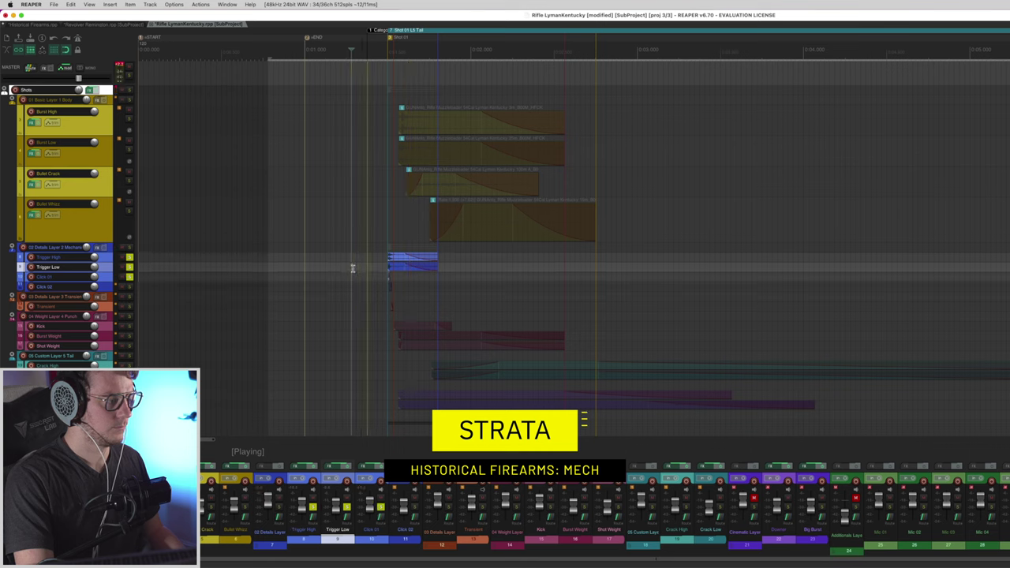
pyautogui.click(351, 306)
pyautogui.press('space')
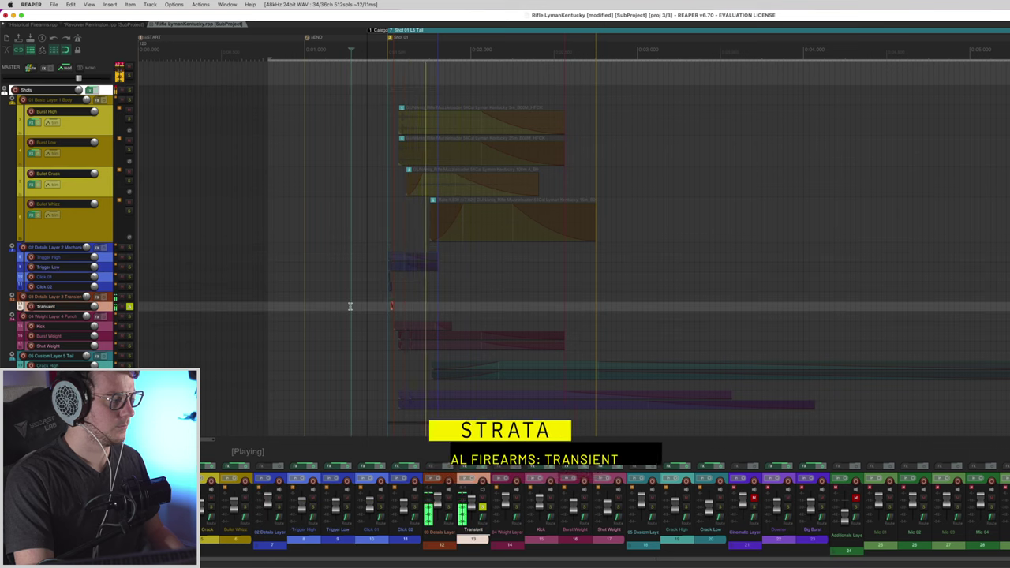
# - Audition the Trigger High, Kick, Burst Weight and Shot Weight punch layers
pyautogui.click(346, 257)
pyautogui.press('space')
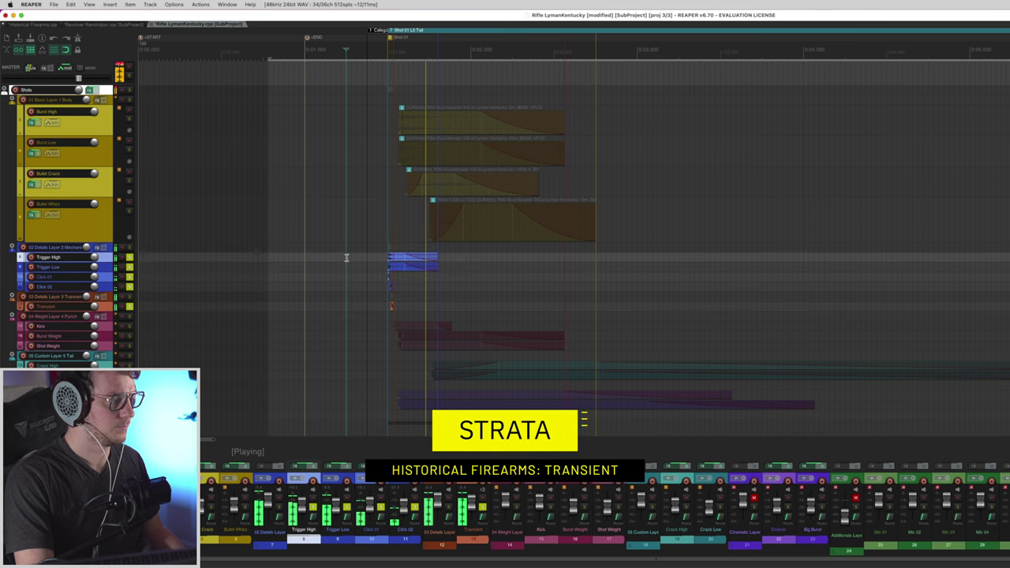
pyautogui.press('space')
pyautogui.click(361, 326)
pyautogui.press('space')
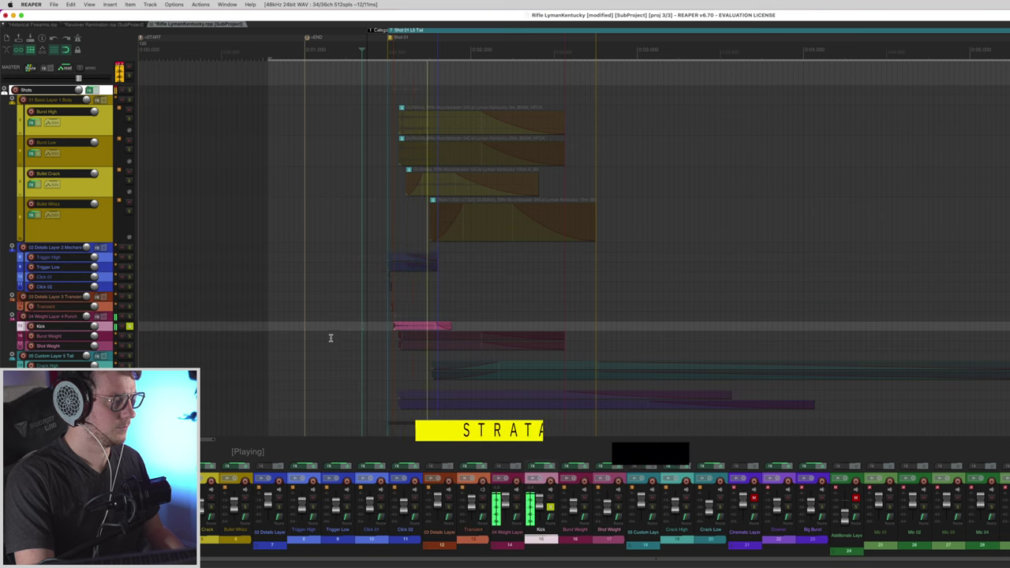
pyautogui.press('space')
pyautogui.click(206, 332)
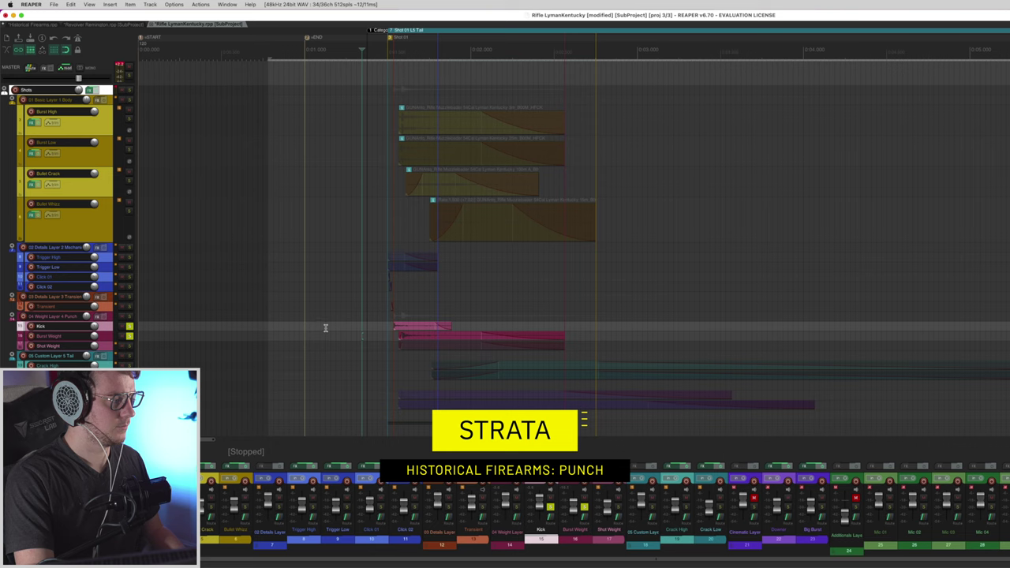
pyautogui.click(325, 328)
pyautogui.press('space')
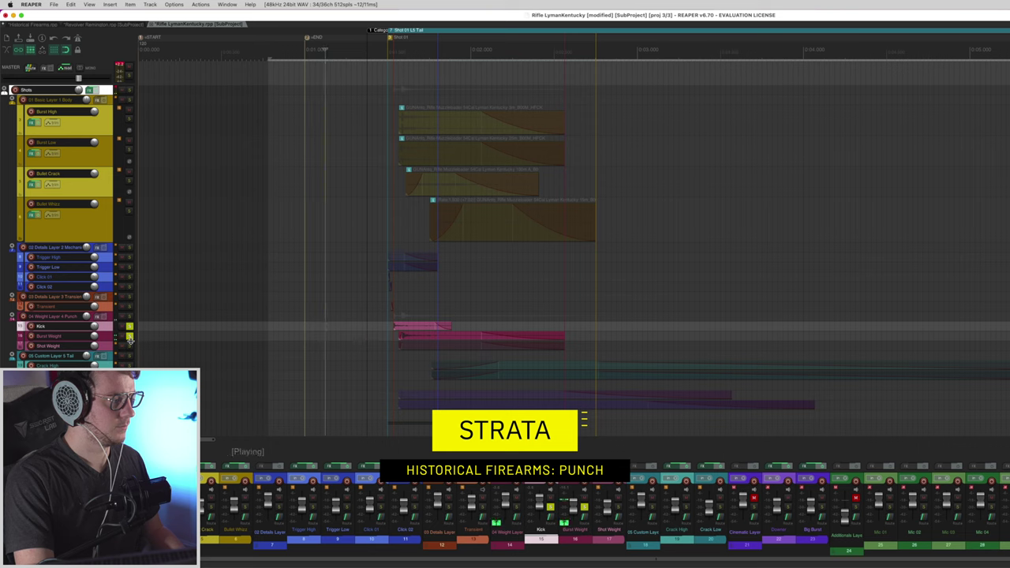
pyautogui.click(130, 345)
pyautogui.click(354, 327)
pyautogui.press('space')
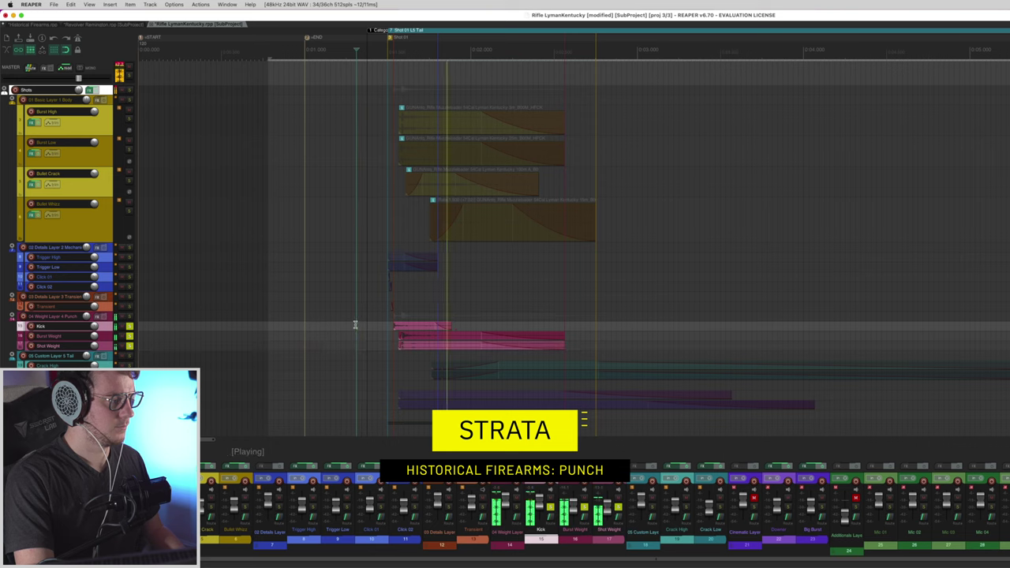
pyautogui.press('space')
pyautogui.press('space')
# - Audition the tail layer and the Downer and Big Burst cinematic layers
pyautogui.click(352, 352)
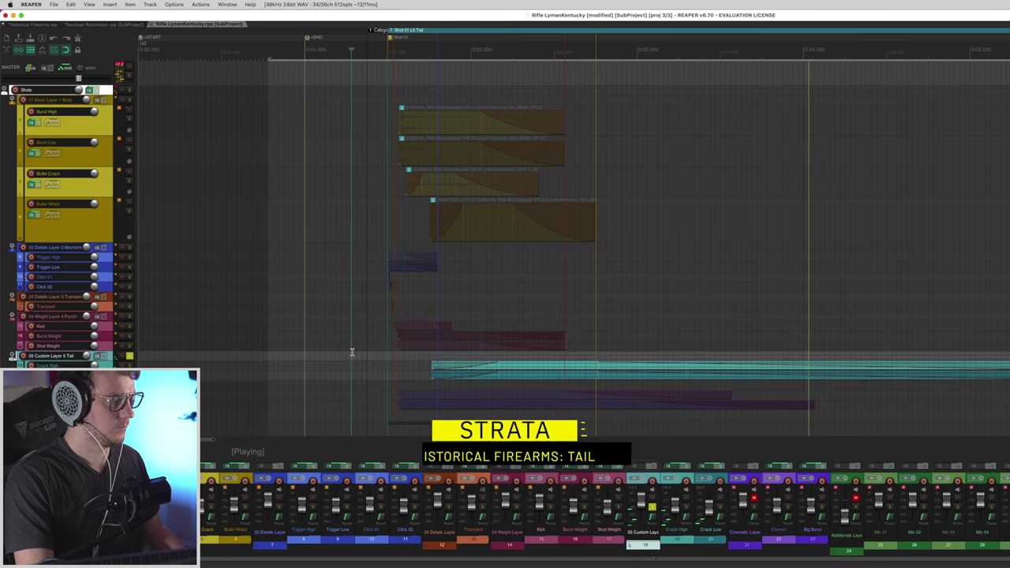
pyautogui.click(343, 394)
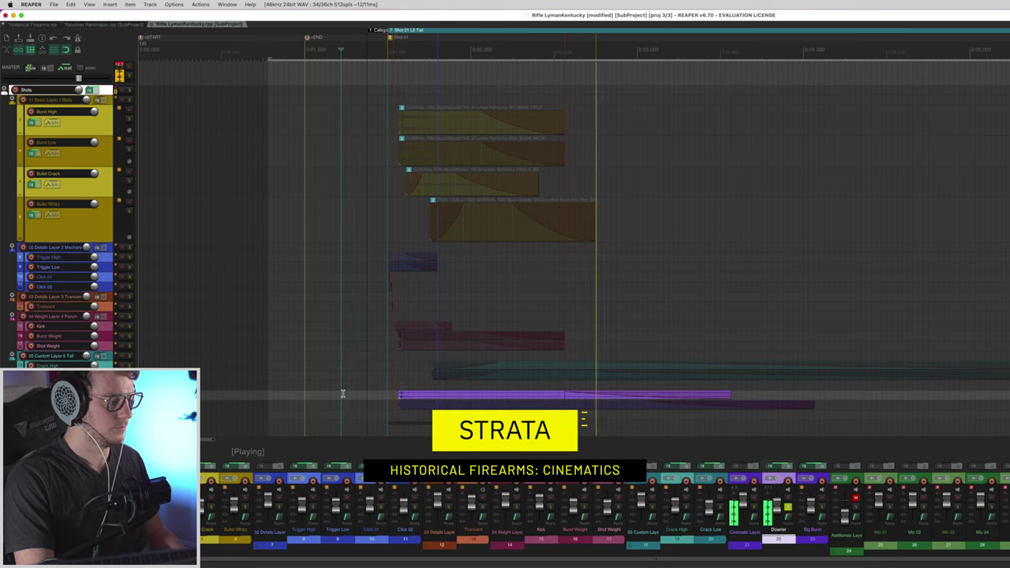
pyautogui.press('space')
pyautogui.click(553, 404)
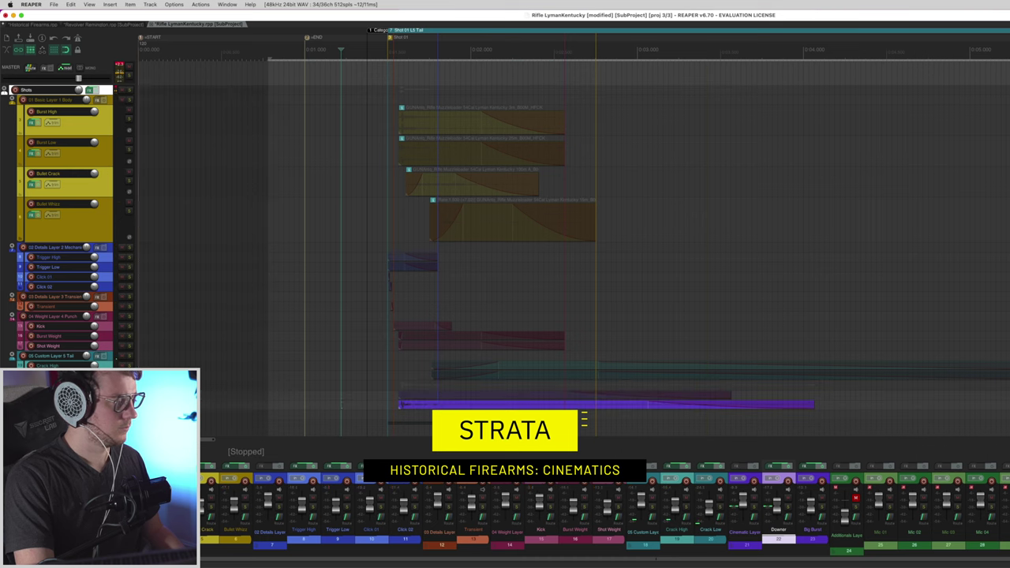
pyautogui.click(330, 397)
pyautogui.press('space')
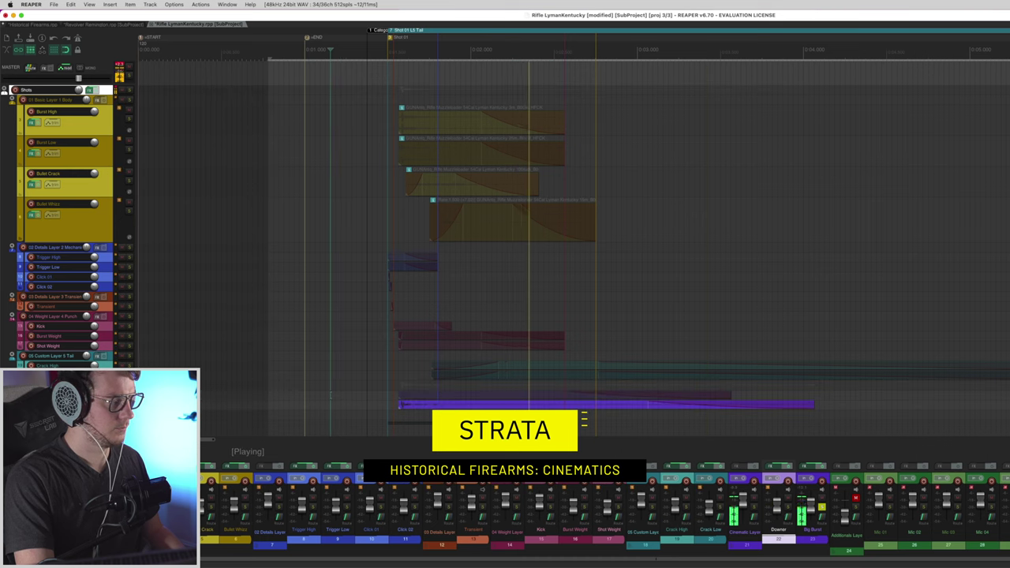
pyautogui.click(338, 394)
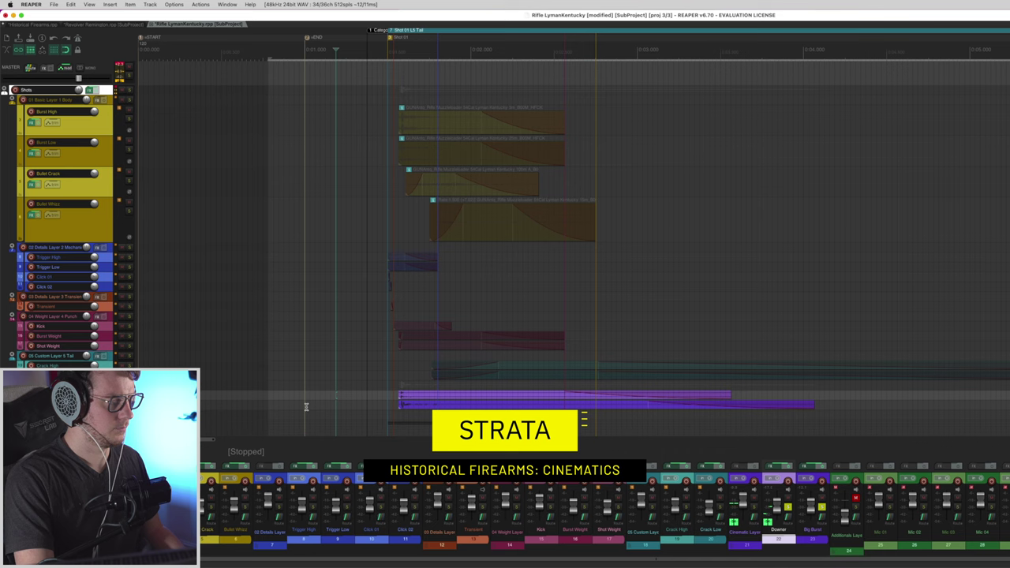
pyautogui.press('space')
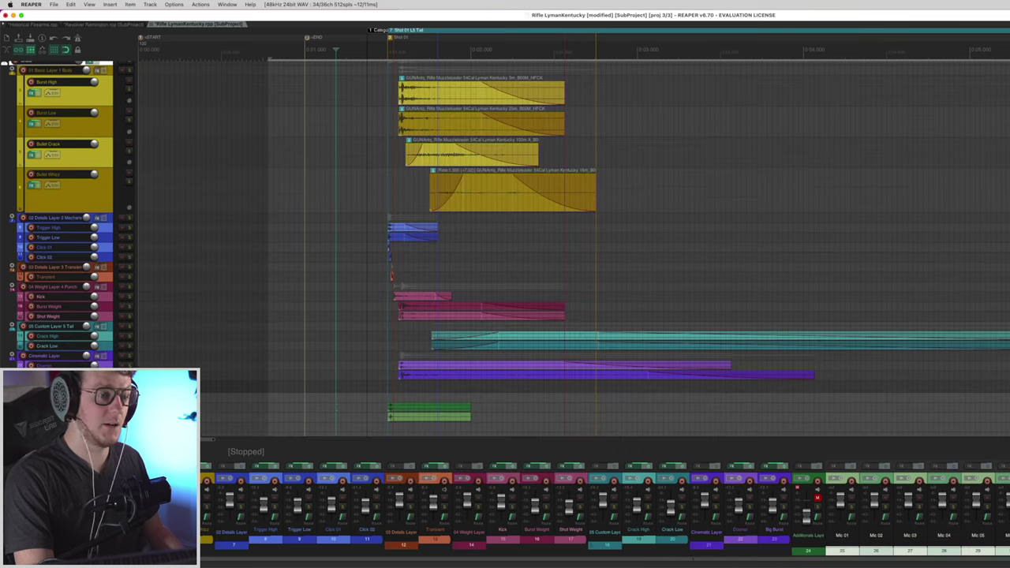
pyautogui.scroll(-5, 552, 236)
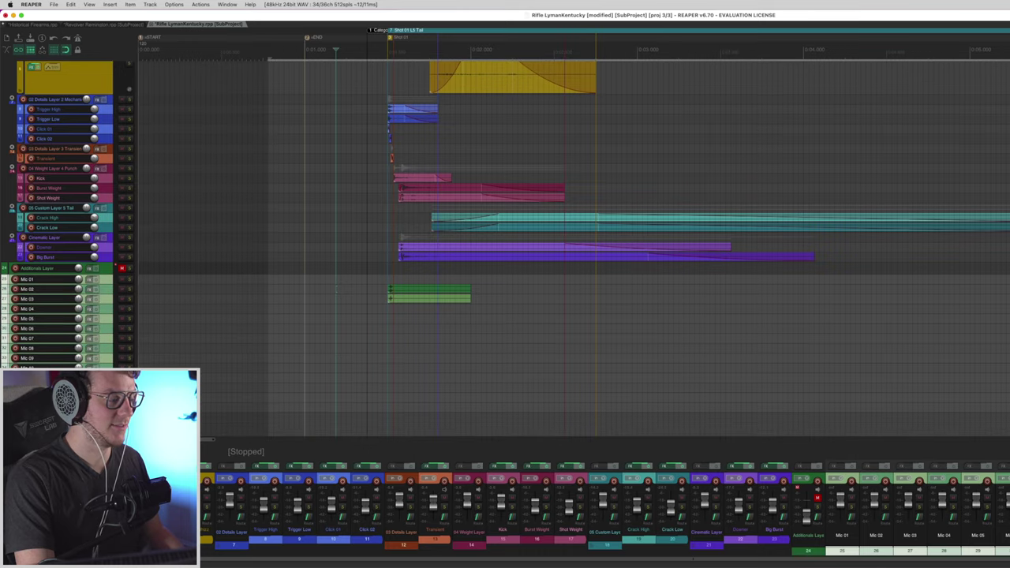
# - Solo the Mic 02 track and set playback to start at the shot
pyautogui.click(102, 289)
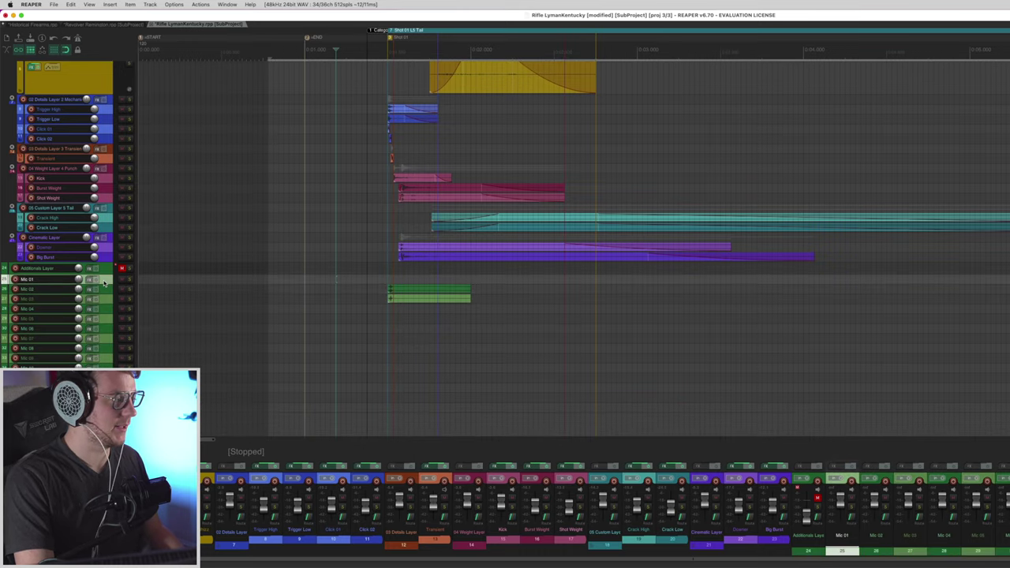
pyautogui.click(129, 290)
pyautogui.click(350, 289)
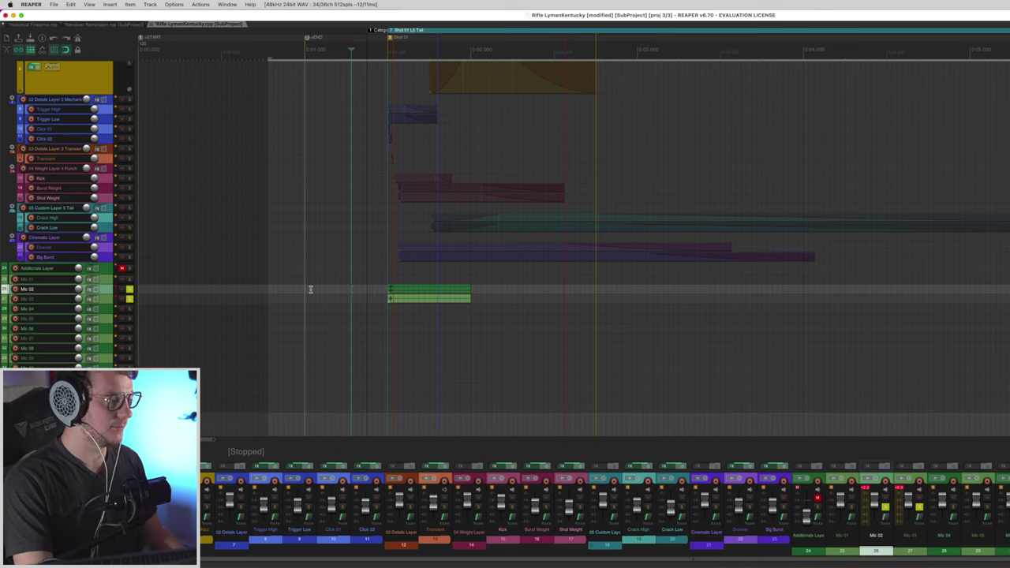
pyautogui.click(356, 288)
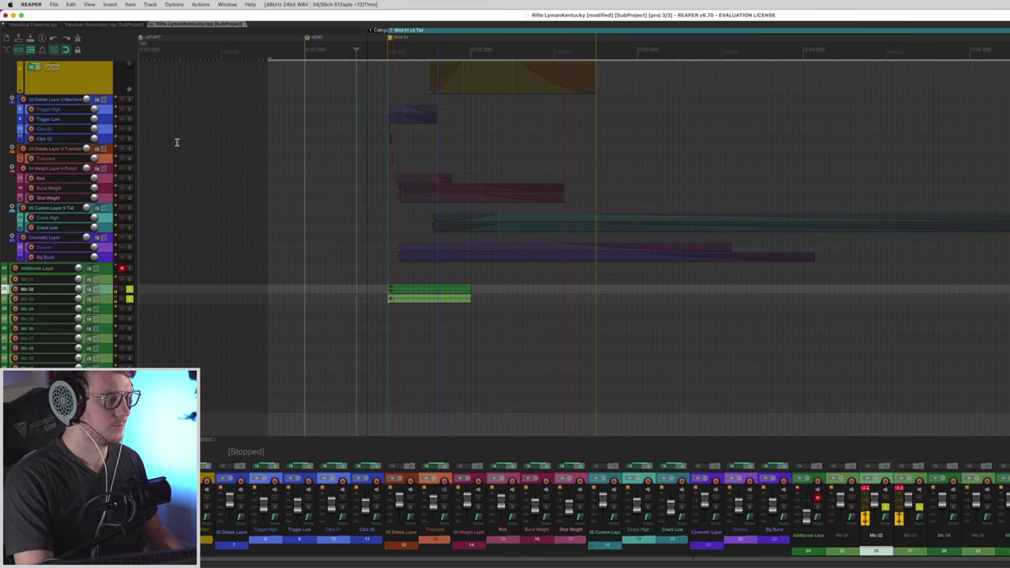
# - Audition the Trigger High, Transient, Crack High and Downer layers of the LymanKentucky subproject
pyautogui.click(341, 109)
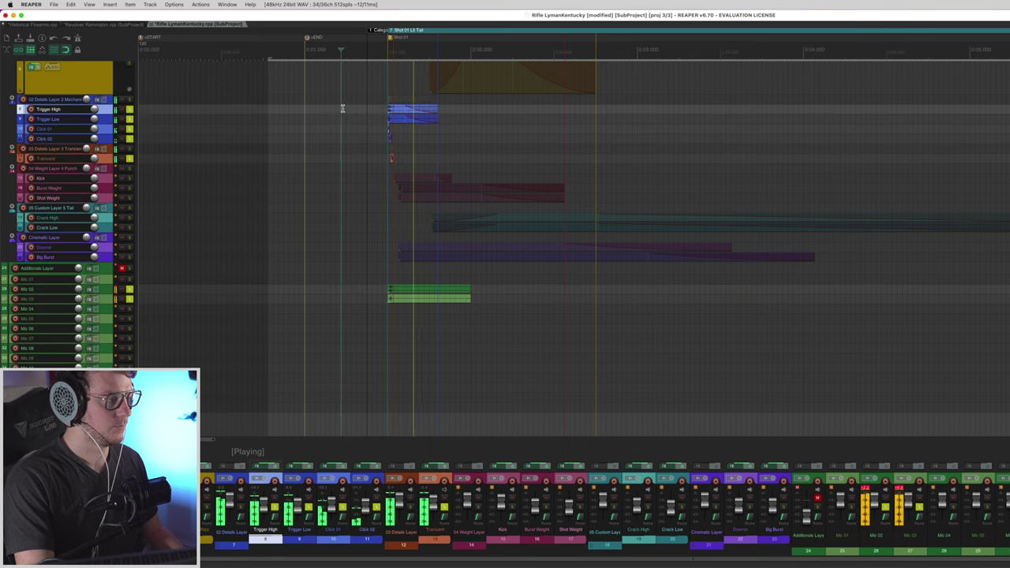
pyautogui.press('space')
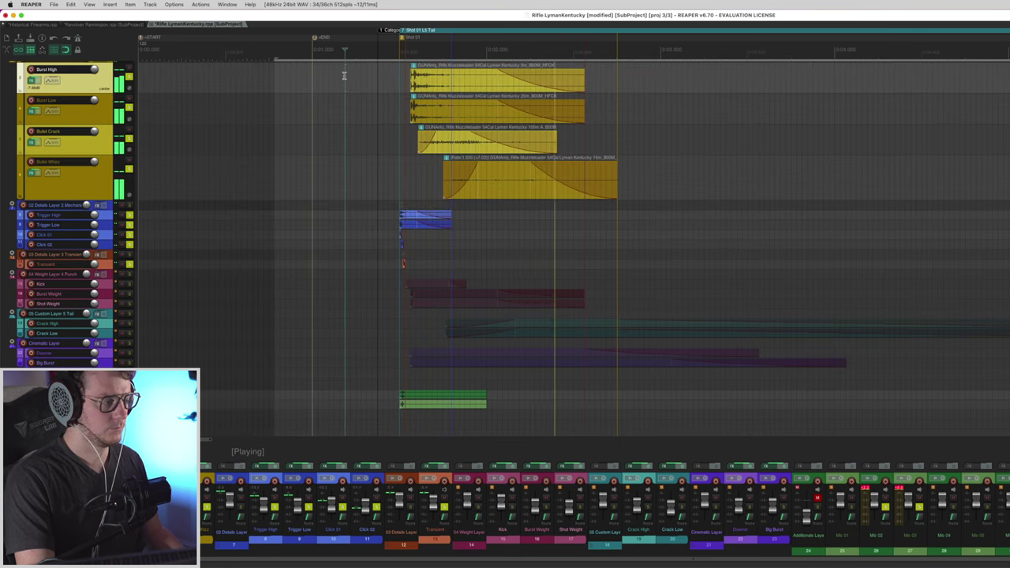
pyautogui.click(336, 264)
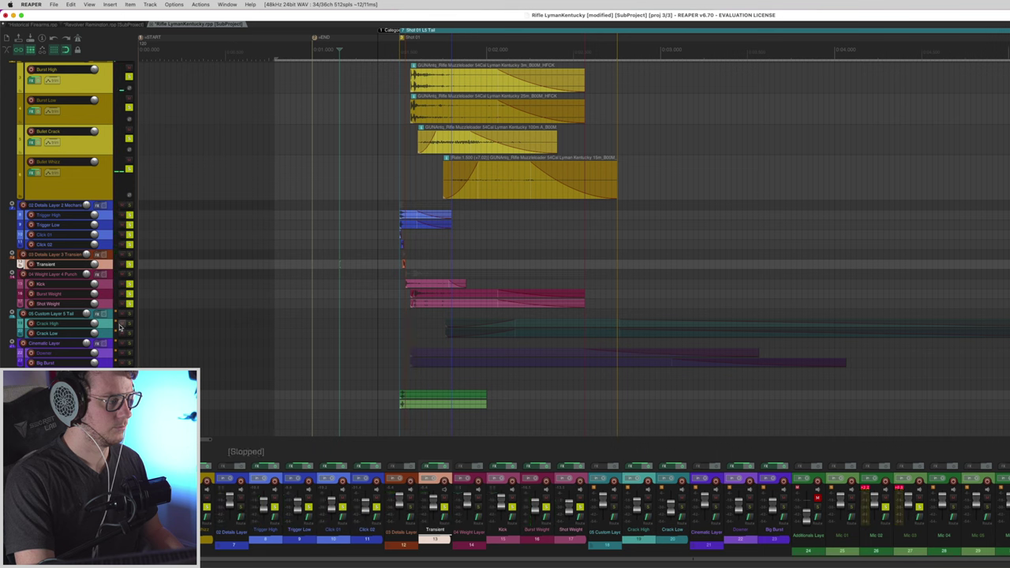
pyautogui.click(328, 324)
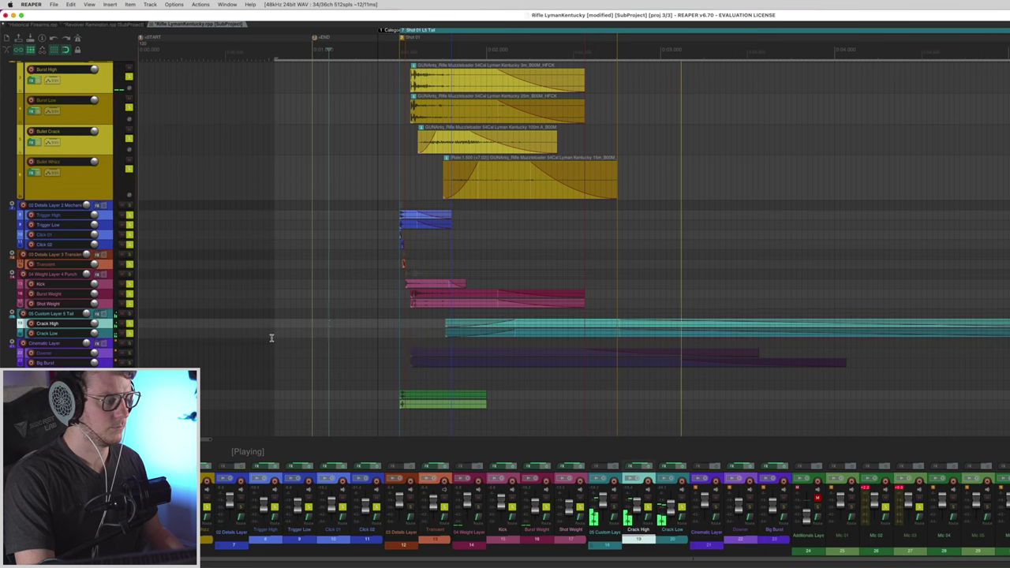
pyautogui.click(352, 352)
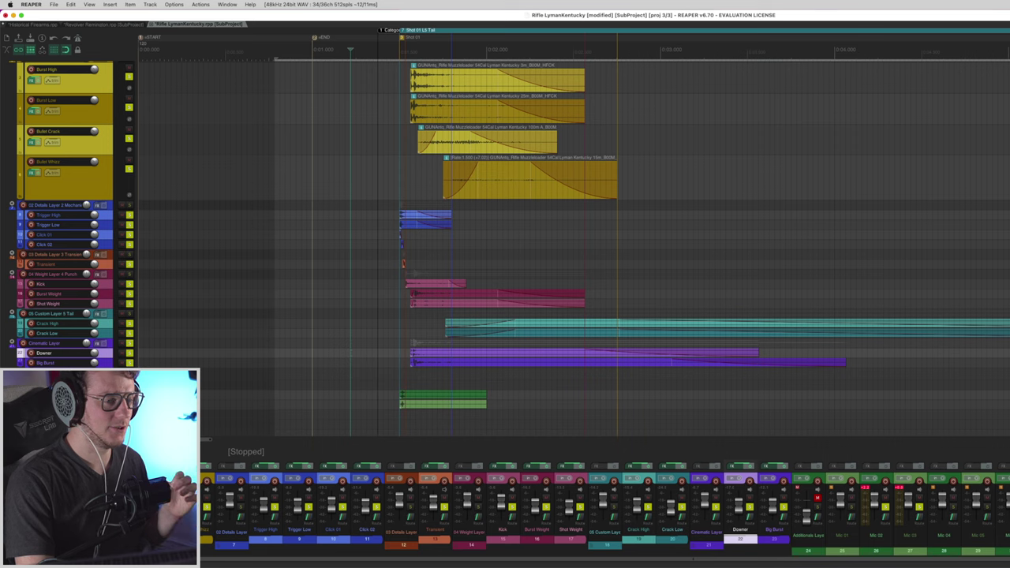
# - Review the subproject's tracks, then return to the Historical Firearms.rpp main project
pyautogui.scroll(2, 505, 237)
pyautogui.scroll(-2, 505, 237)
pyautogui.scroll(-3, 505, 236)
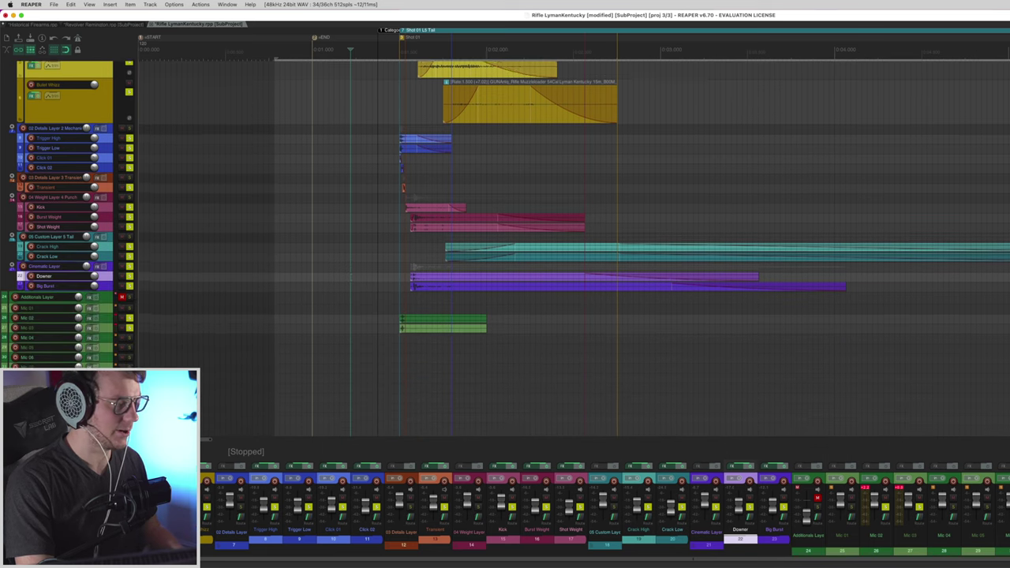
pyautogui.scroll(4, 506, 237)
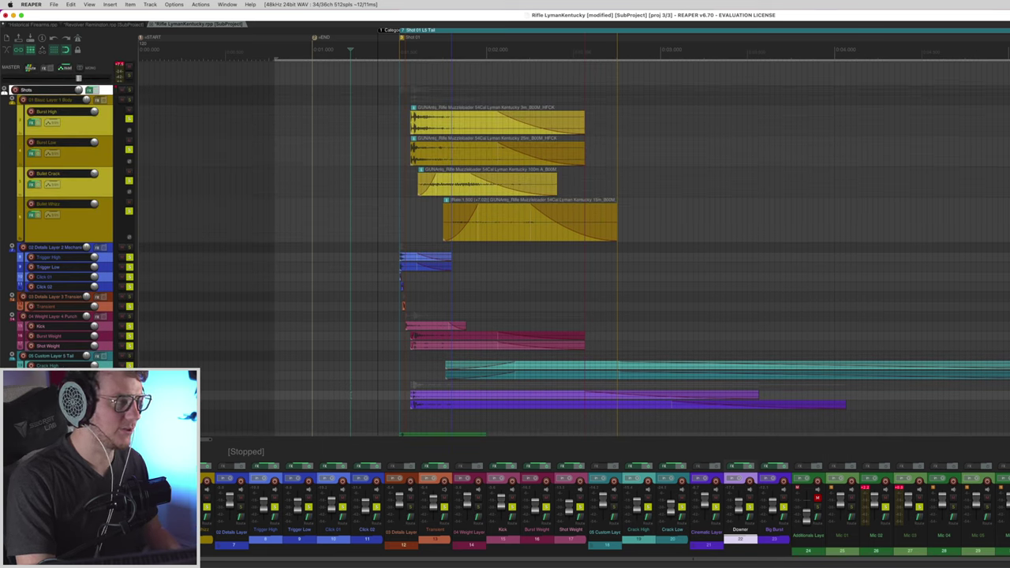
pyautogui.click(35, 24)
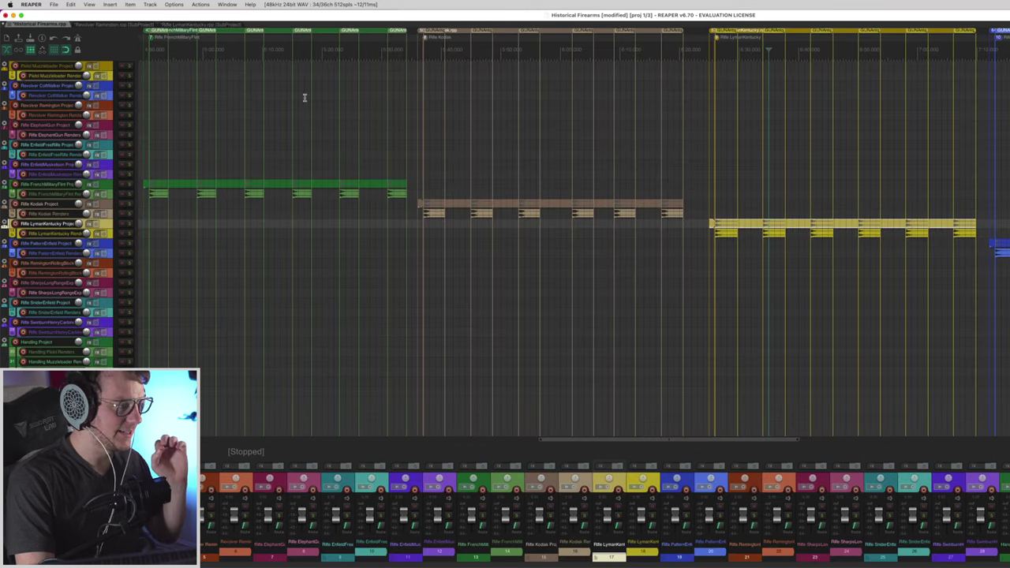
# - Zoom the arrange view out until every weapon subproject item and its render items fit on the timeline
pyautogui.scroll(-6, 626, 111)
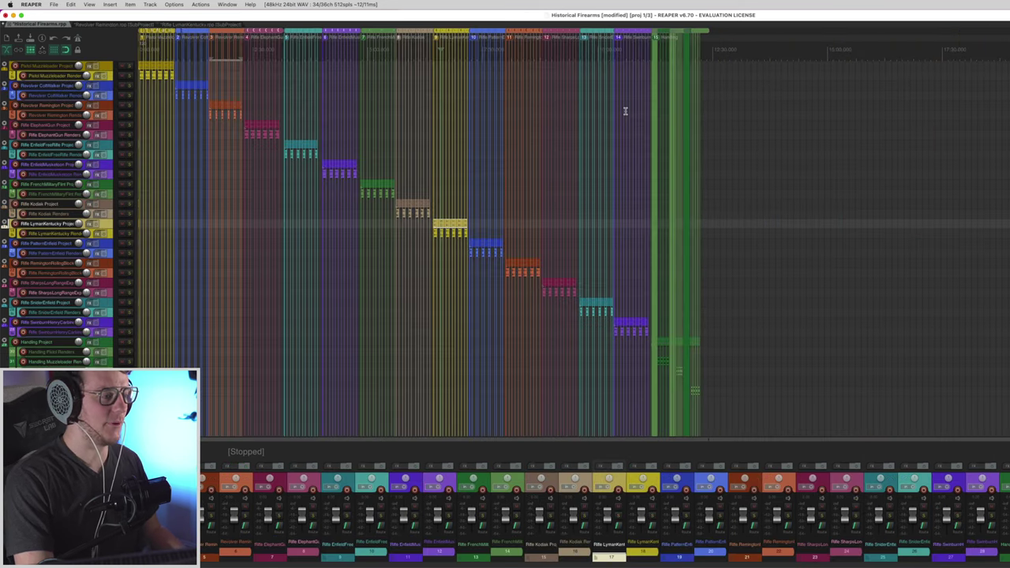
pyautogui.scroll(3, 625, 110)
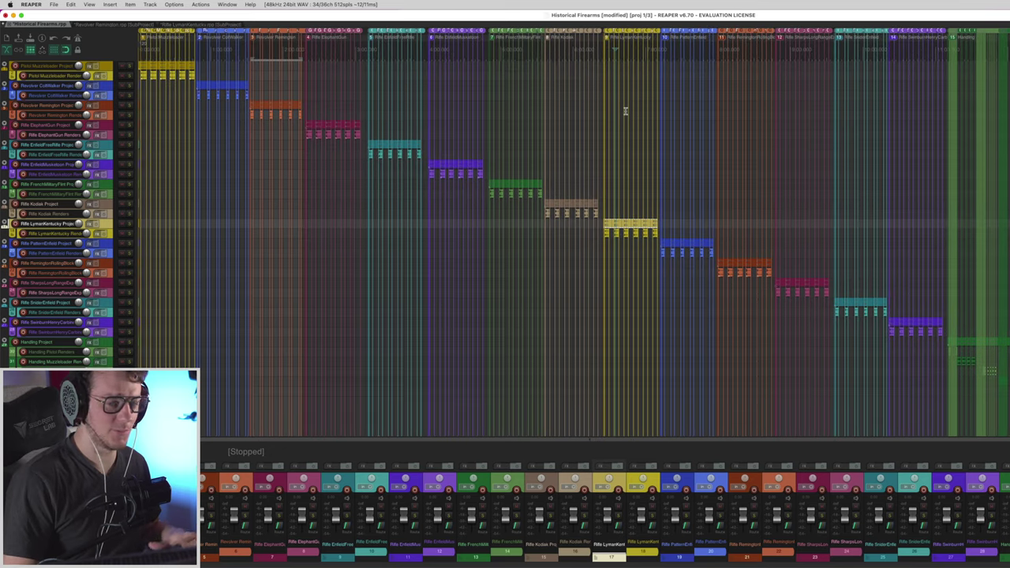
pyautogui.scroll(-4, 626, 110)
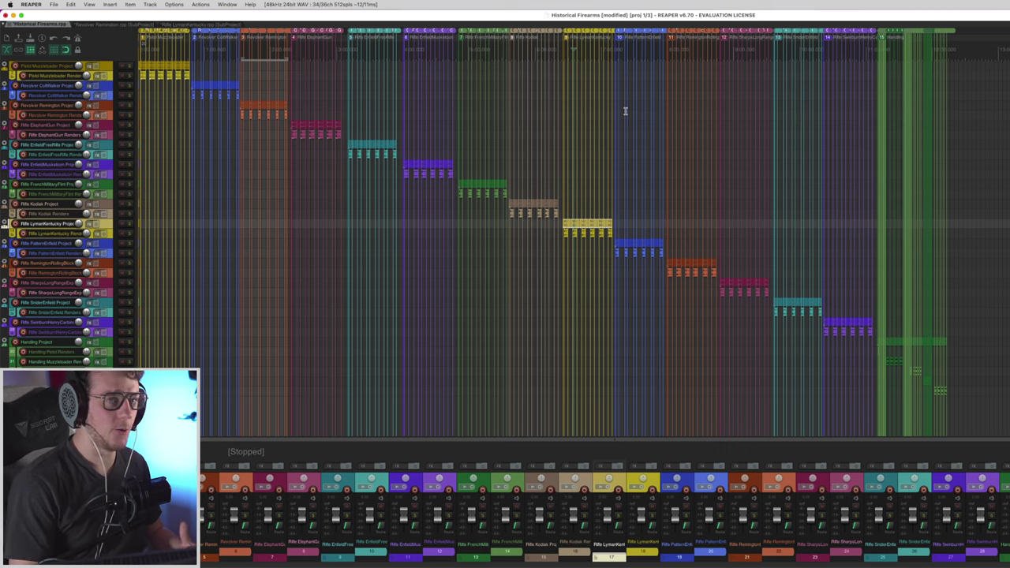
# - In the Finder library window, expand Revolver Remington's Media folder and select the Remington 0m recording
pyautogui.hotkey('ctrl', 'Up')
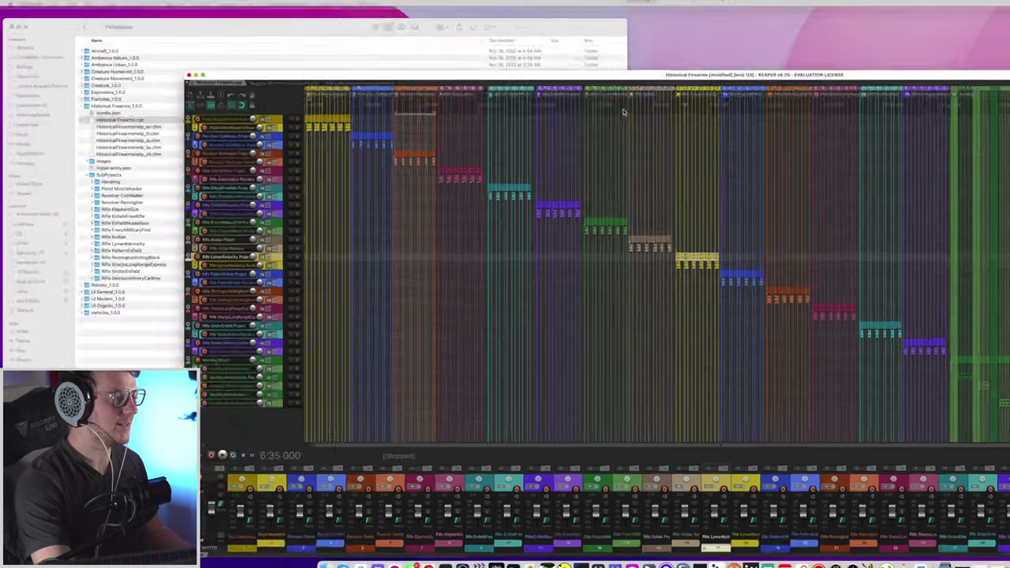
pyautogui.click(290, 205)
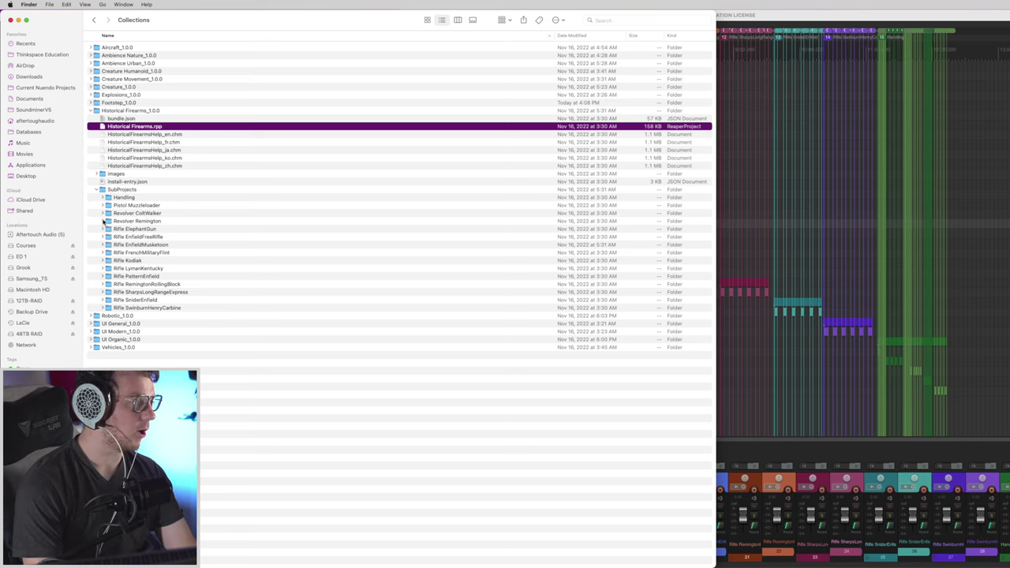
pyautogui.click(136, 222)
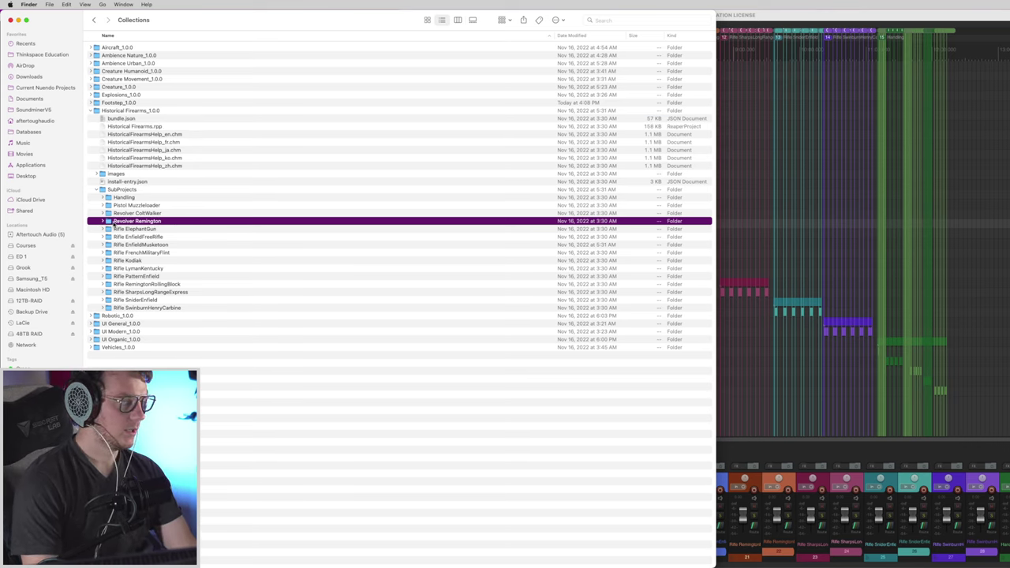
pyautogui.click(104, 221)
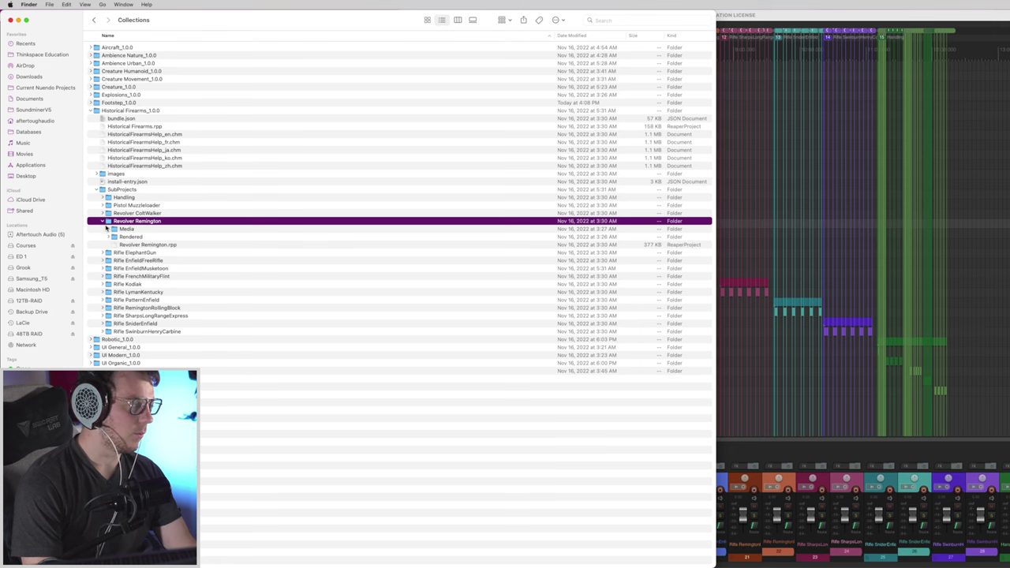
pyautogui.click(110, 230)
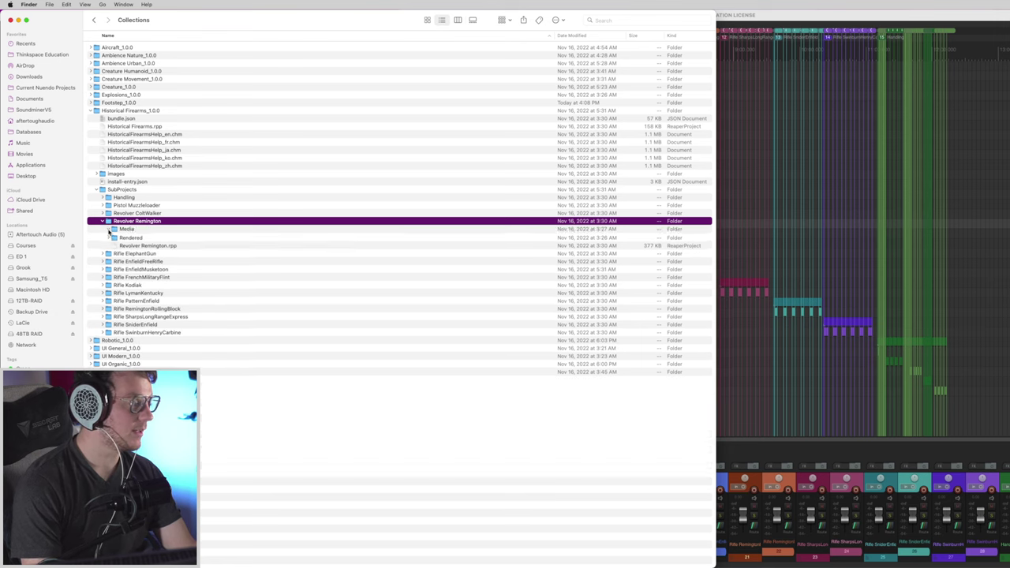
pyautogui.click(136, 239)
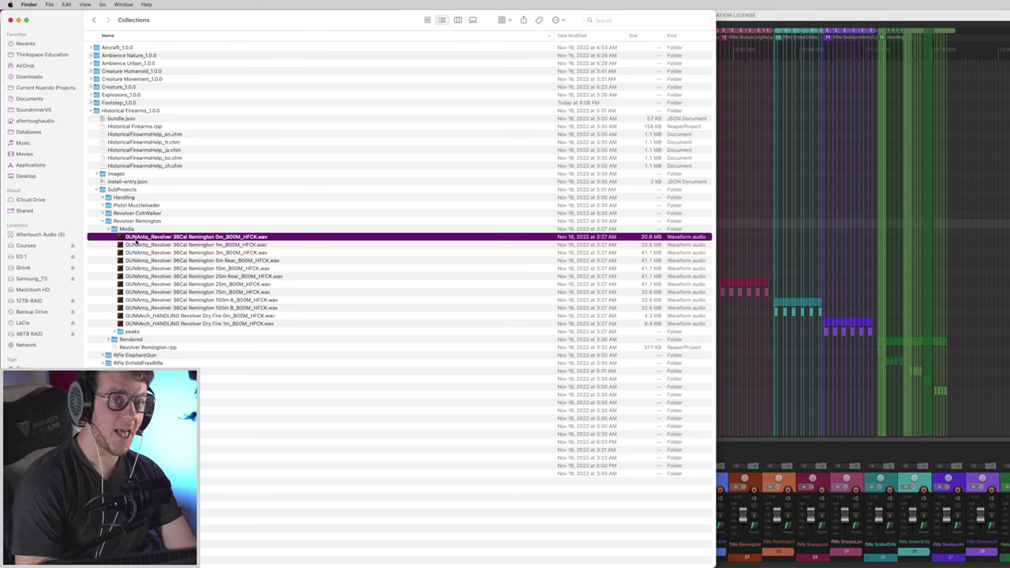
# - Quick Look the Remington recordings from 0m down to 100m B and the dry fire files
pyautogui.press('space')
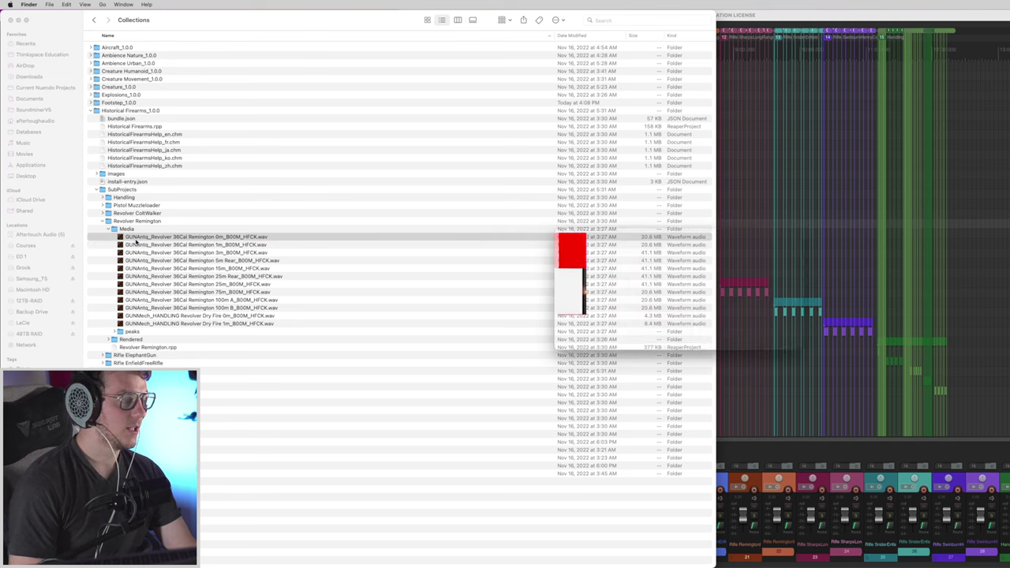
pyautogui.press('Down')
pyautogui.press('Down')
pyautogui.press('Down')
pyautogui.press('Down')
pyautogui.press('Down')
pyautogui.press('Down')
pyautogui.press('Down')
pyautogui.press('Down')
pyautogui.press('Down')
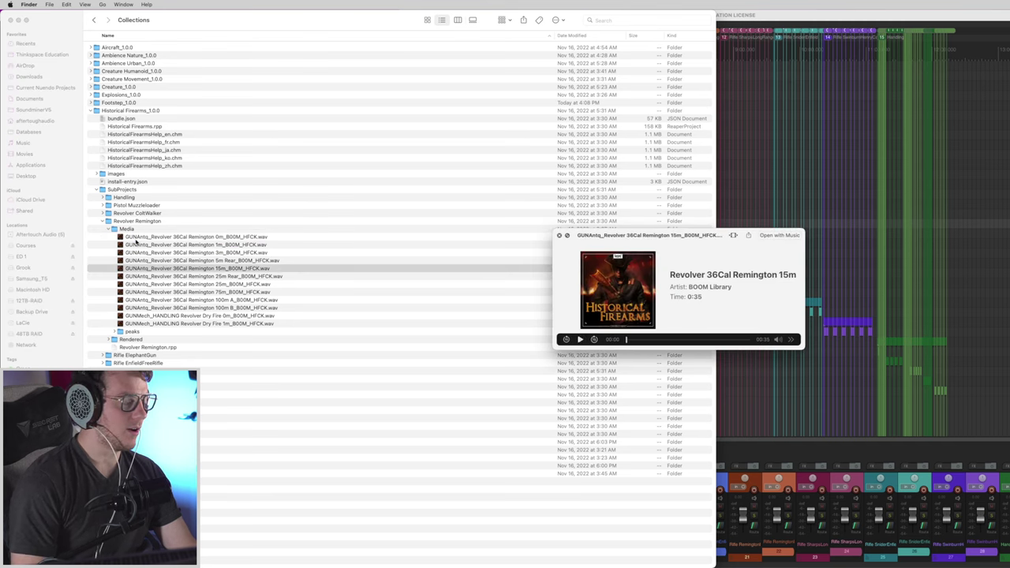
pyautogui.press('Down')
pyautogui.press('Down')
pyautogui.press('Down')
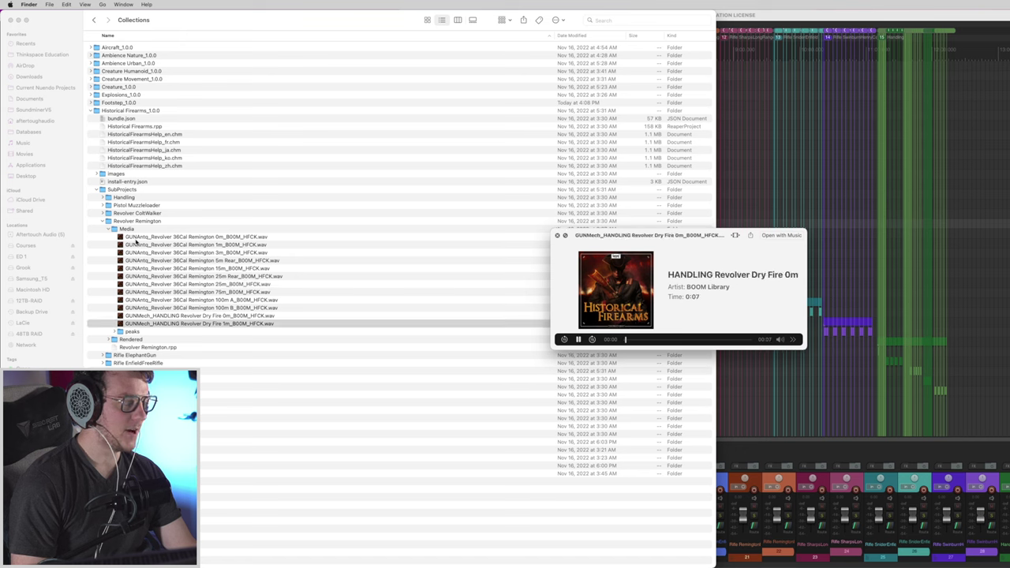
pyautogui.press('space')
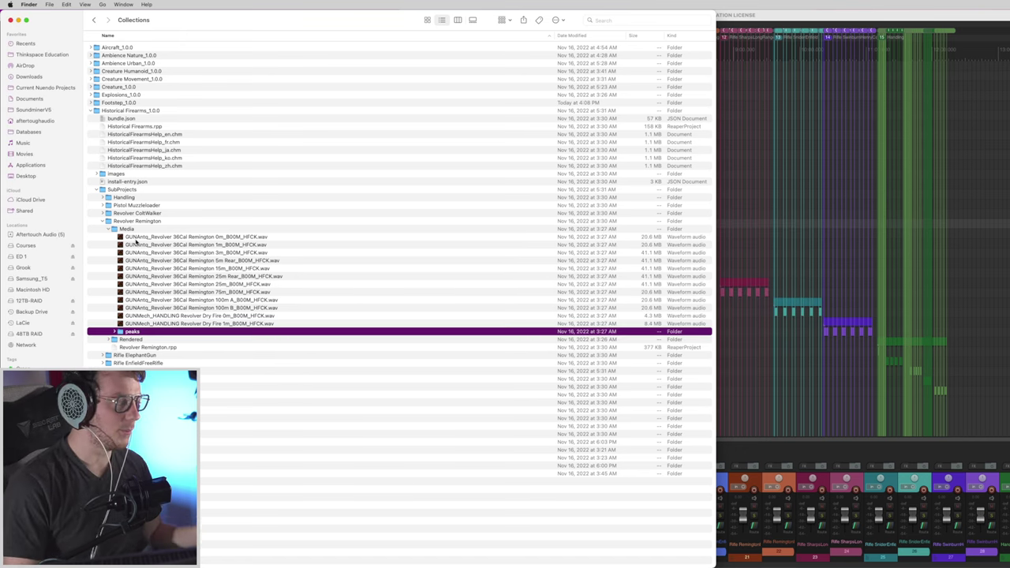
# - Collapse Revolver Remington and expand EnfieldFreeRifle's Rendered, GUNS and Media folders, selecting its 3m and trigger recordings
pyautogui.click(109, 222)
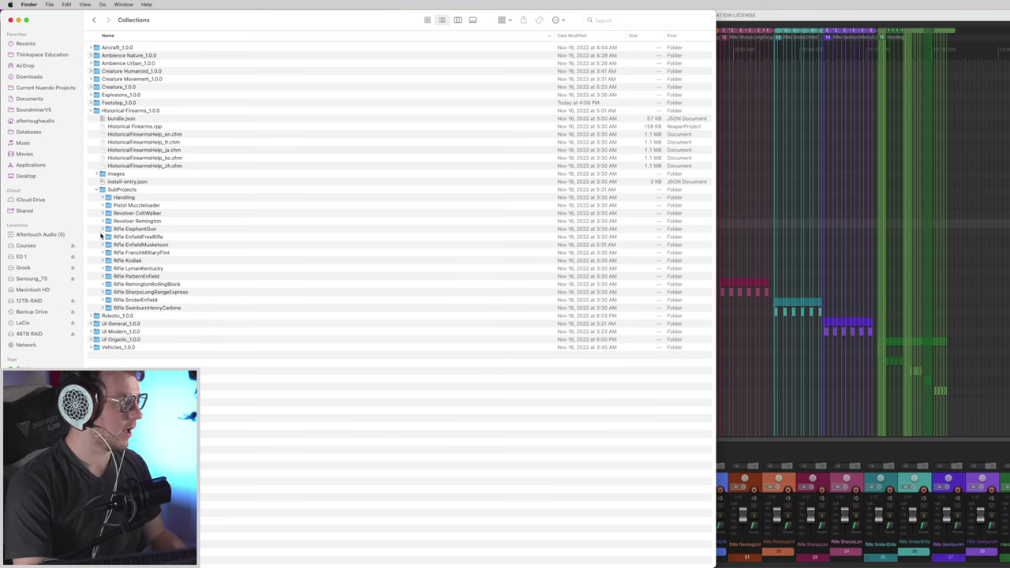
pyautogui.click(107, 237)
pyautogui.click(108, 253)
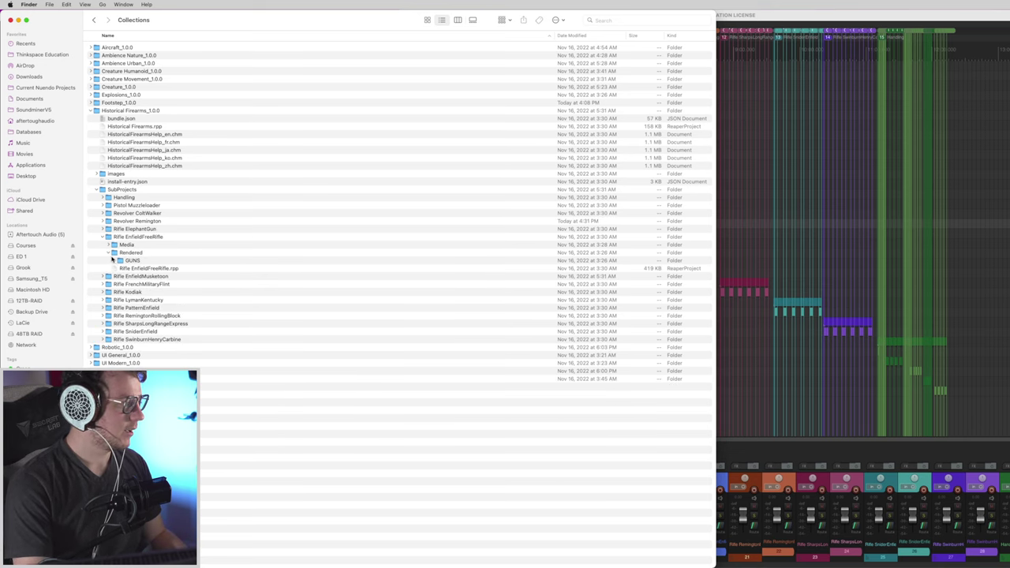
pyautogui.click(114, 261)
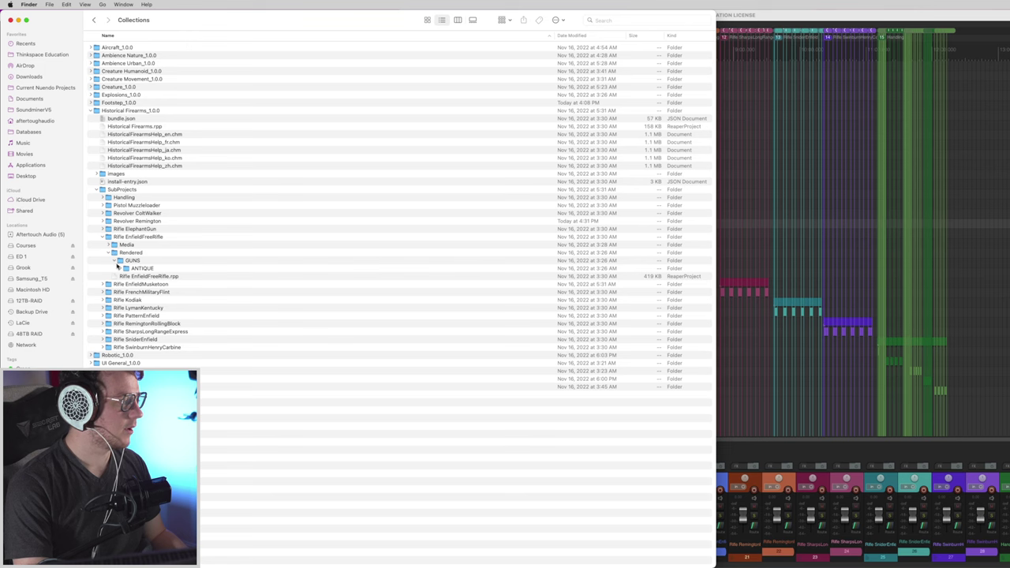
pyautogui.click(110, 246)
pyautogui.click(134, 269)
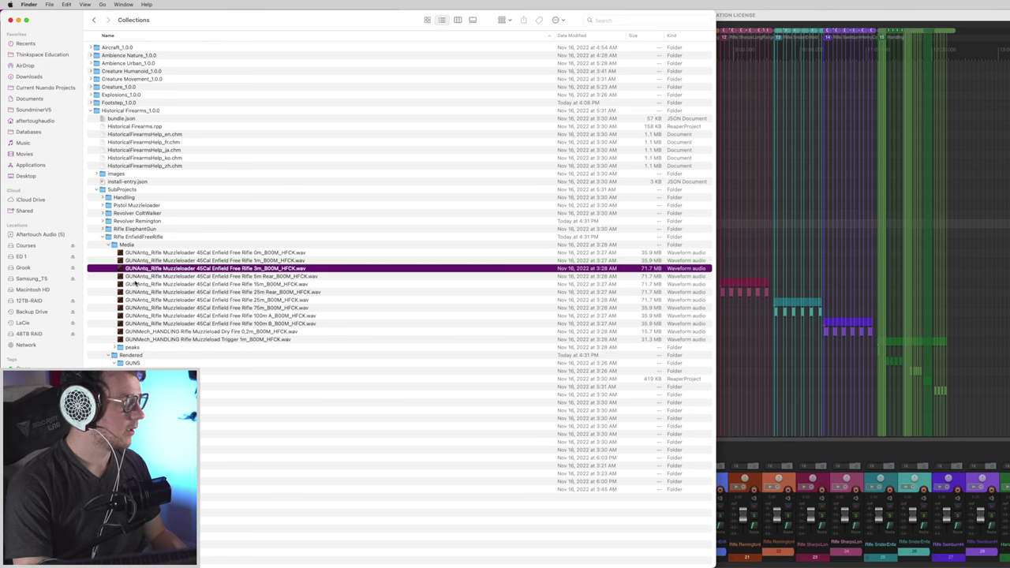
pyautogui.click(134, 316)
pyautogui.click(138, 339)
# - Expand a further rifle subproject folder and select its Kodiak recordings
pyautogui.click(138, 403)
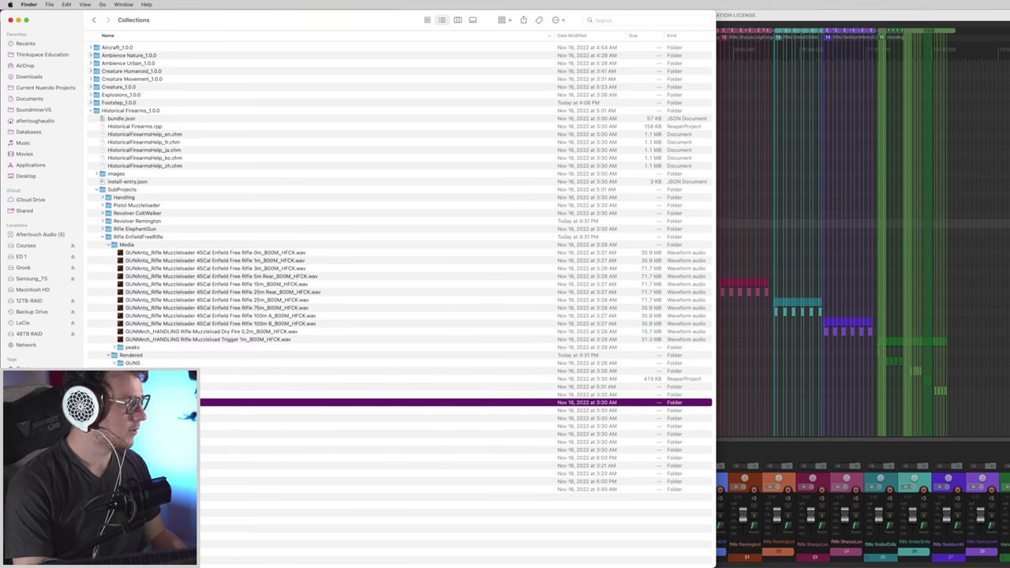
pyautogui.click(126, 402)
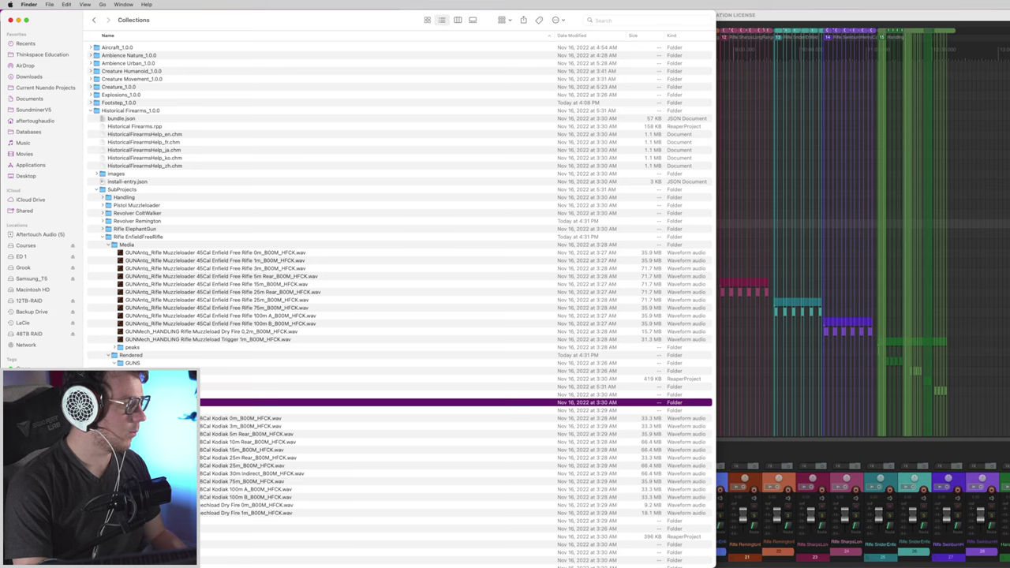
pyautogui.click(138, 418)
pyautogui.click(138, 465)
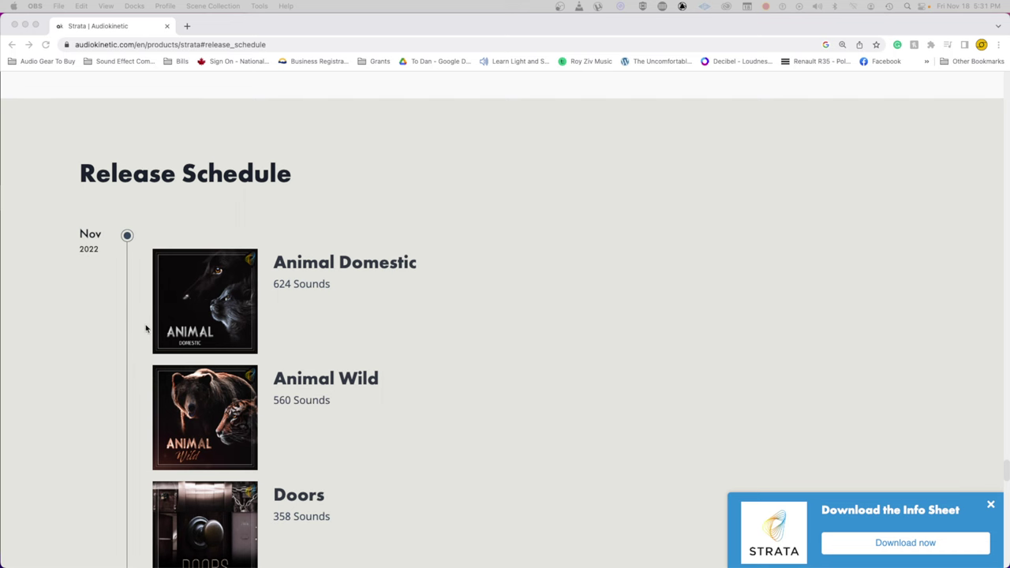
# - Scroll the Strata schedule from the November 2022 packs down to January 2023's Ambience Doom (166 sounds)
pyautogui.scroll(-4, 114, 309)
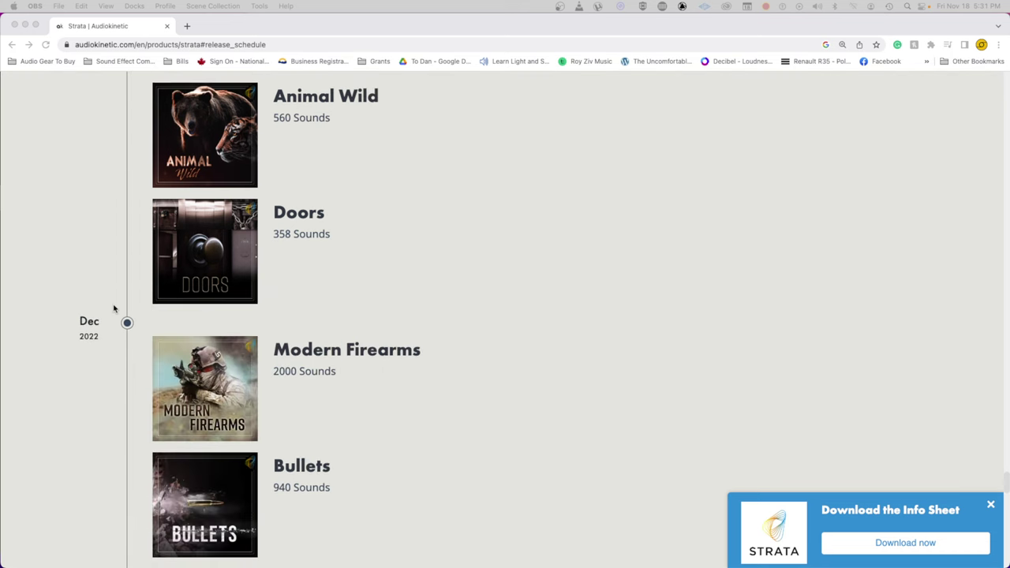
pyautogui.scroll(-5, 113, 309)
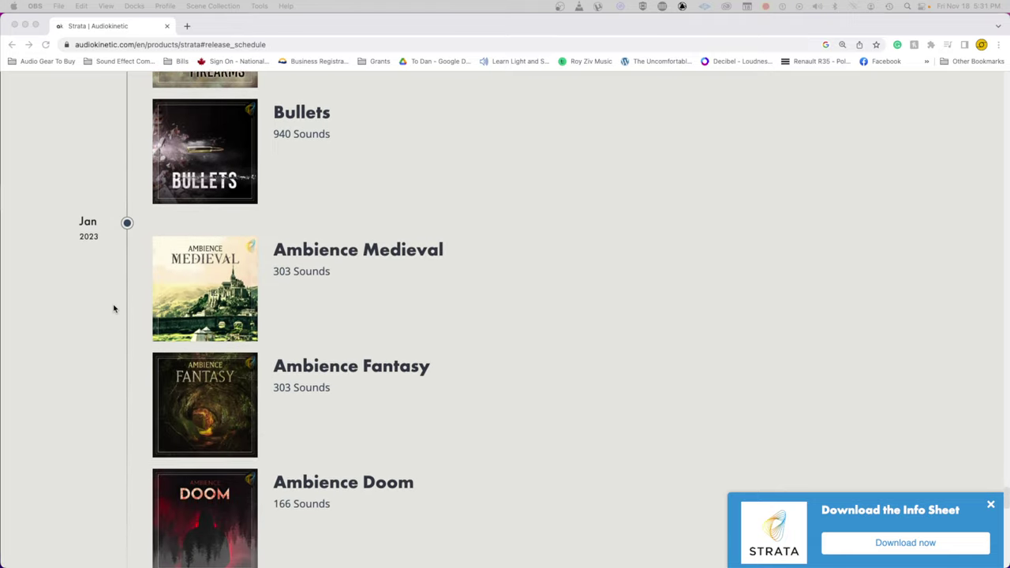
pyautogui.scroll(-3, 114, 309)
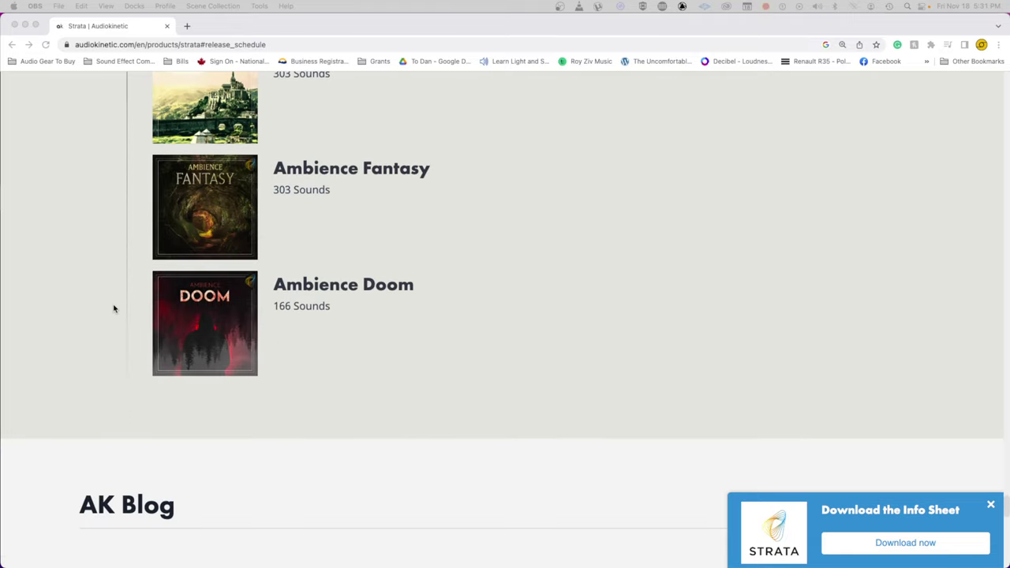